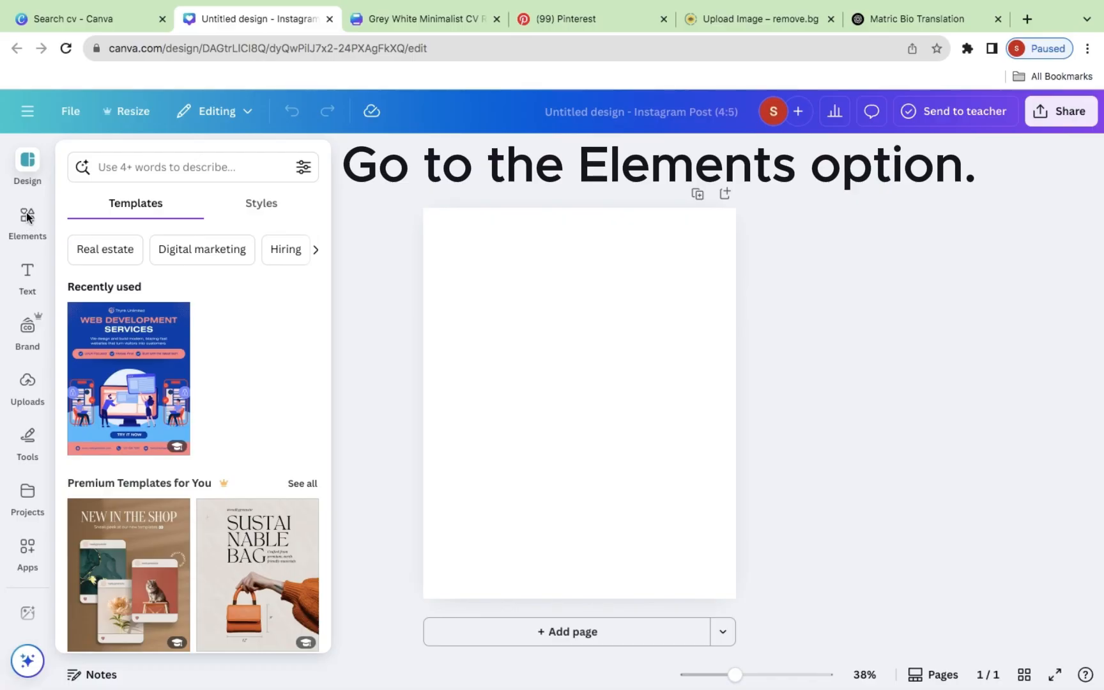
Search the elements library for "orange background" and show all matching graphics.
click(28, 217)
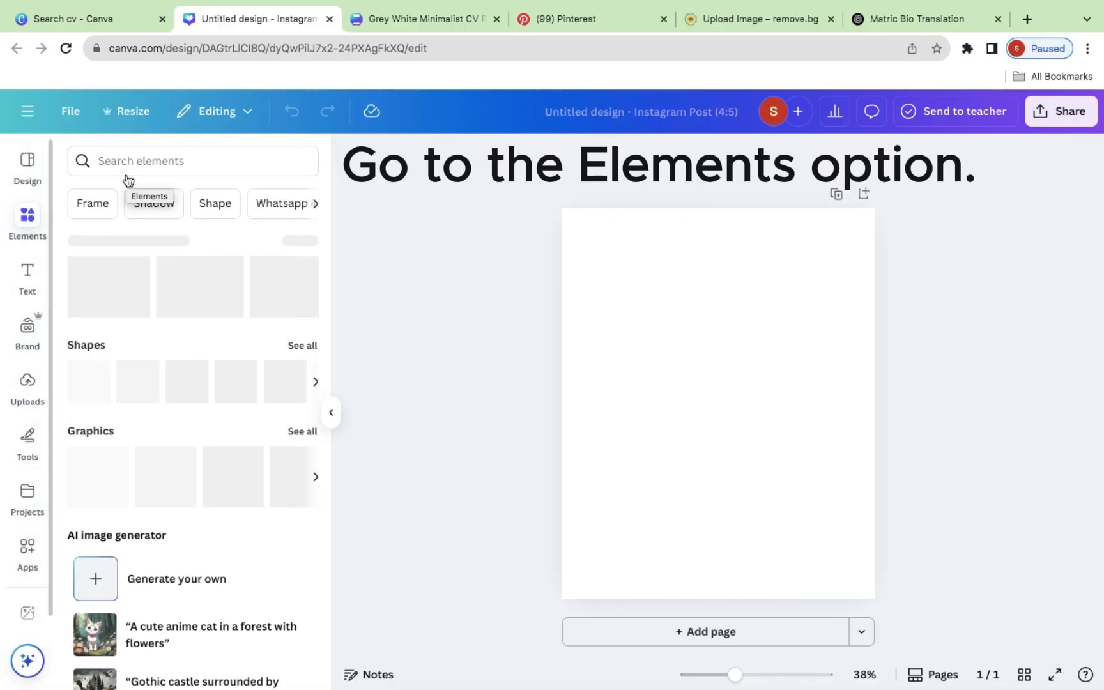
click(128, 172)
text(orange)
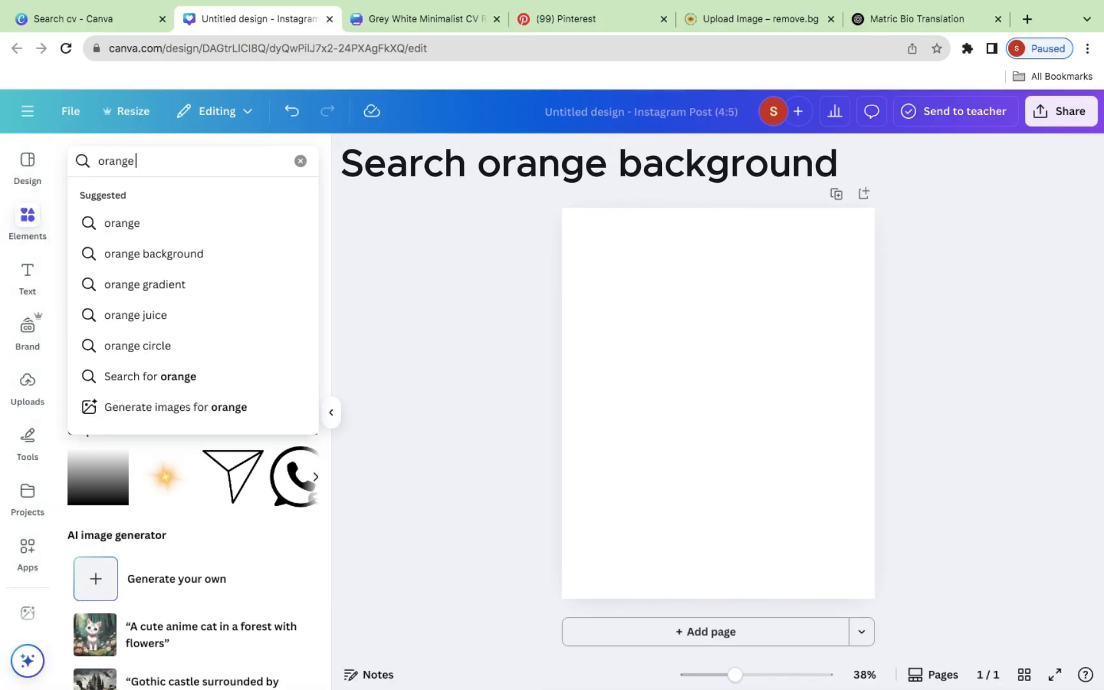
text( back)
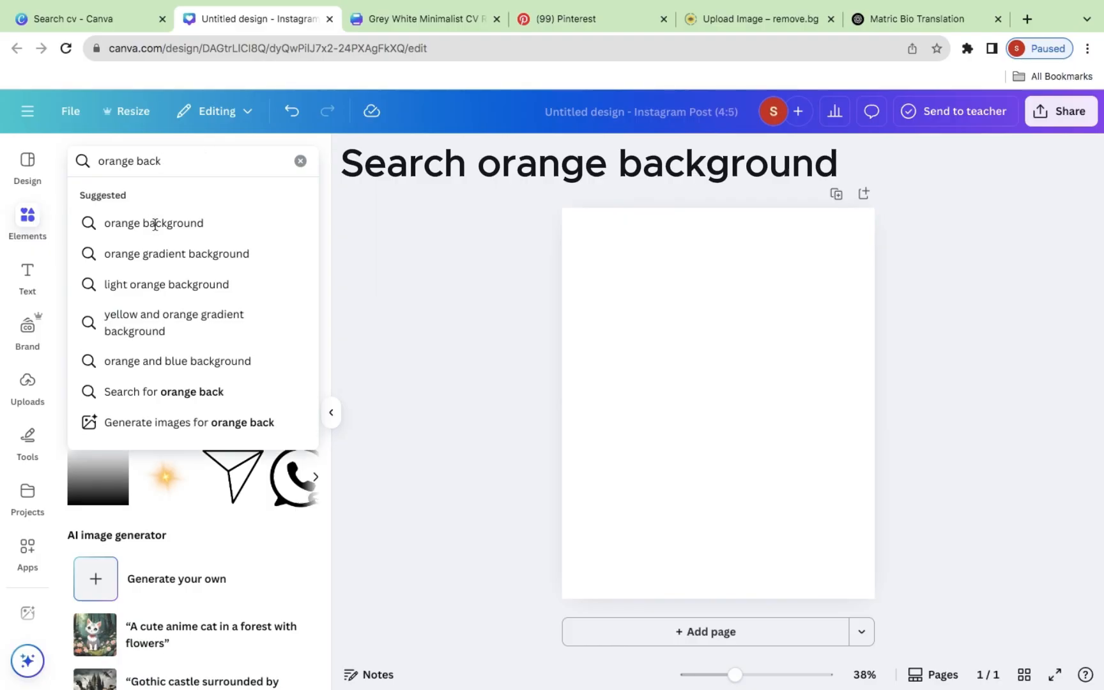
click(154, 223)
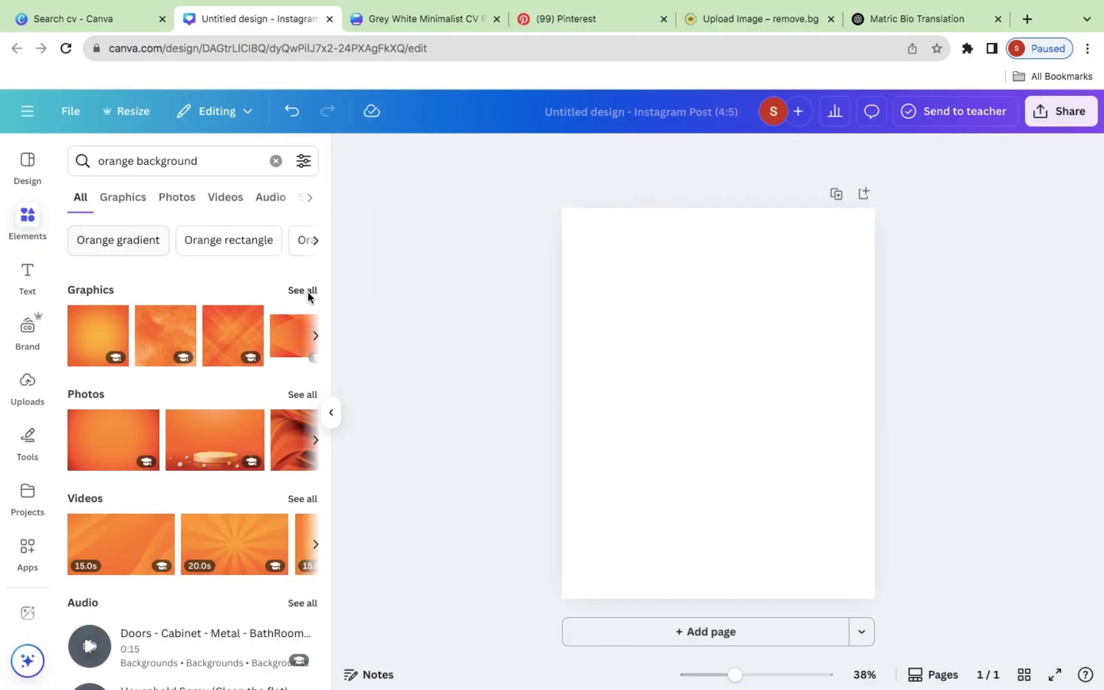
click(307, 291)
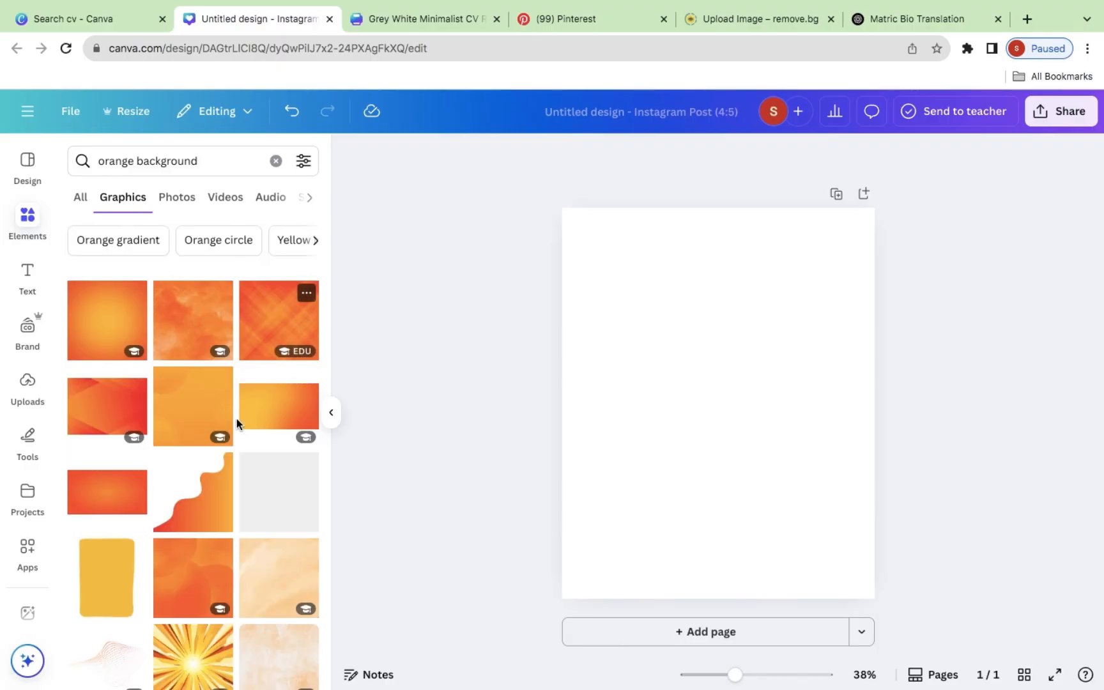
Add the textured orange background graphic to the blank page and enlarge it until it covers the whole page.
scroll(235, 486, down, 3)
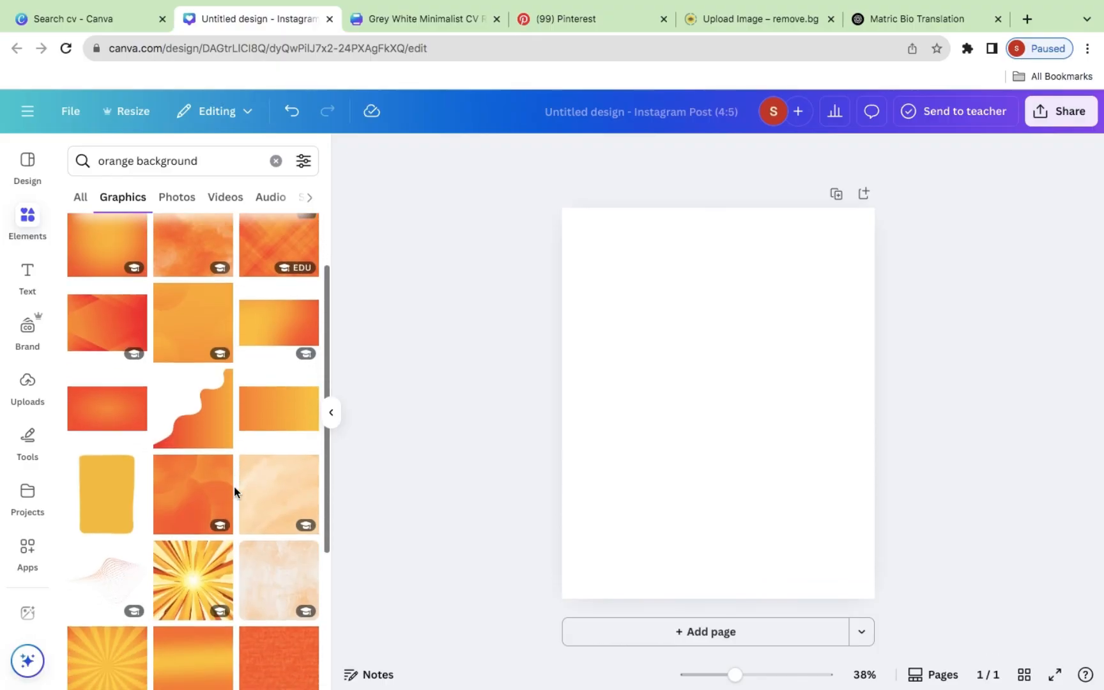
drag(234, 486, 667, 312)
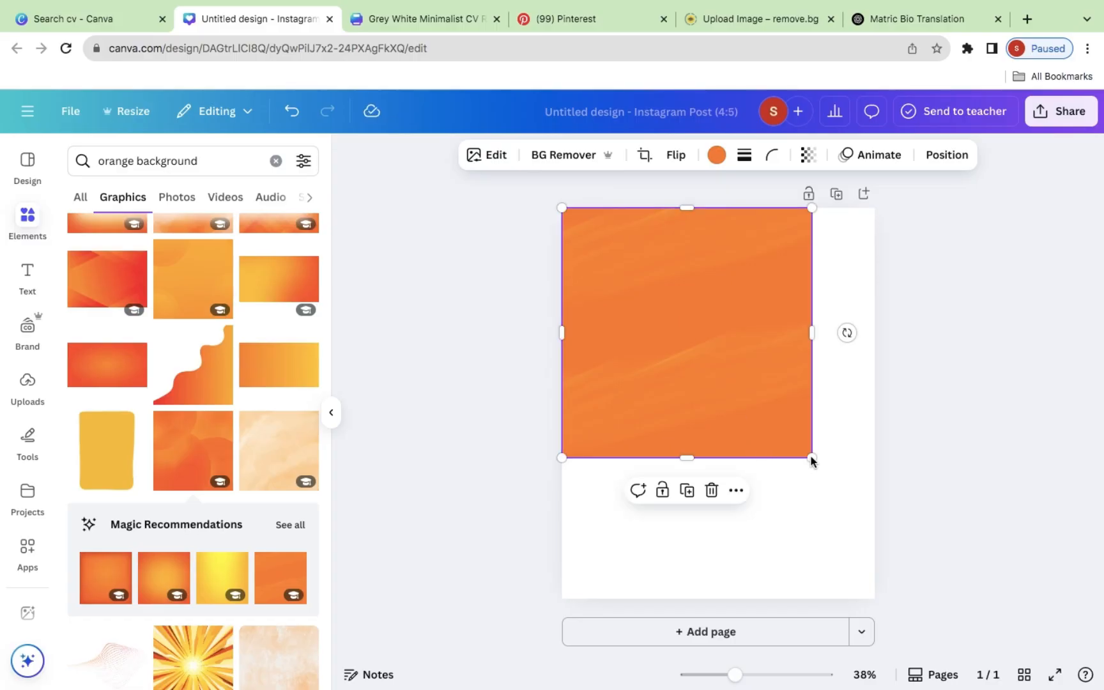
drag(811, 457, 901, 547)
drag(731, 547, 731, 615)
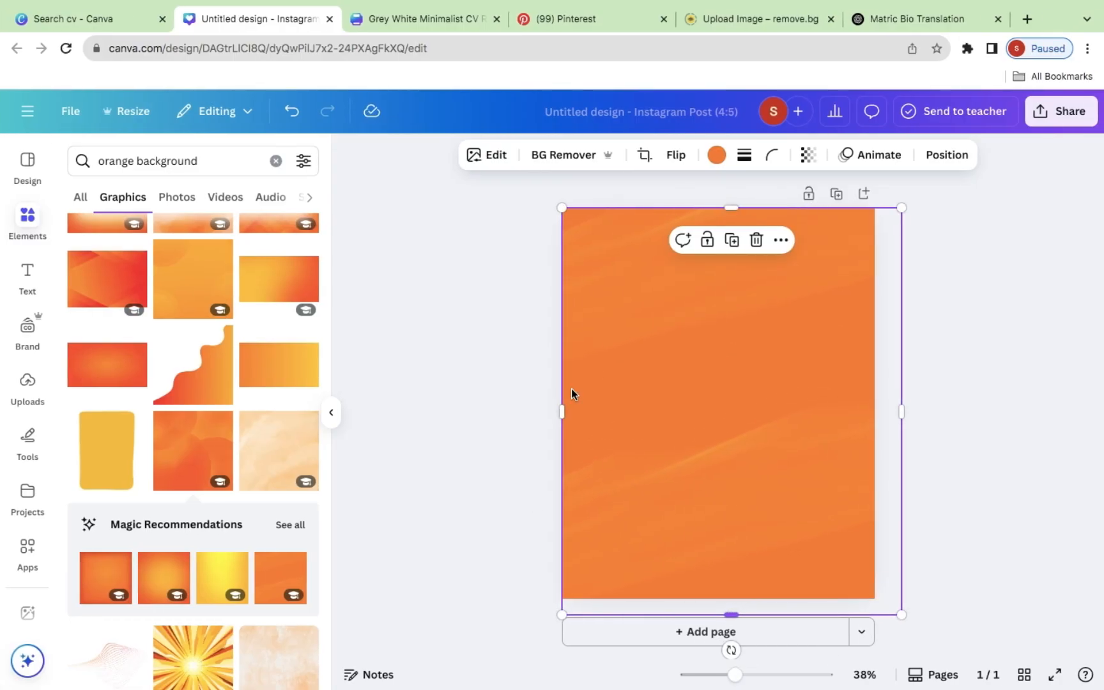
Replace the element search with "red background".
scroll(129, 279, up, 3)
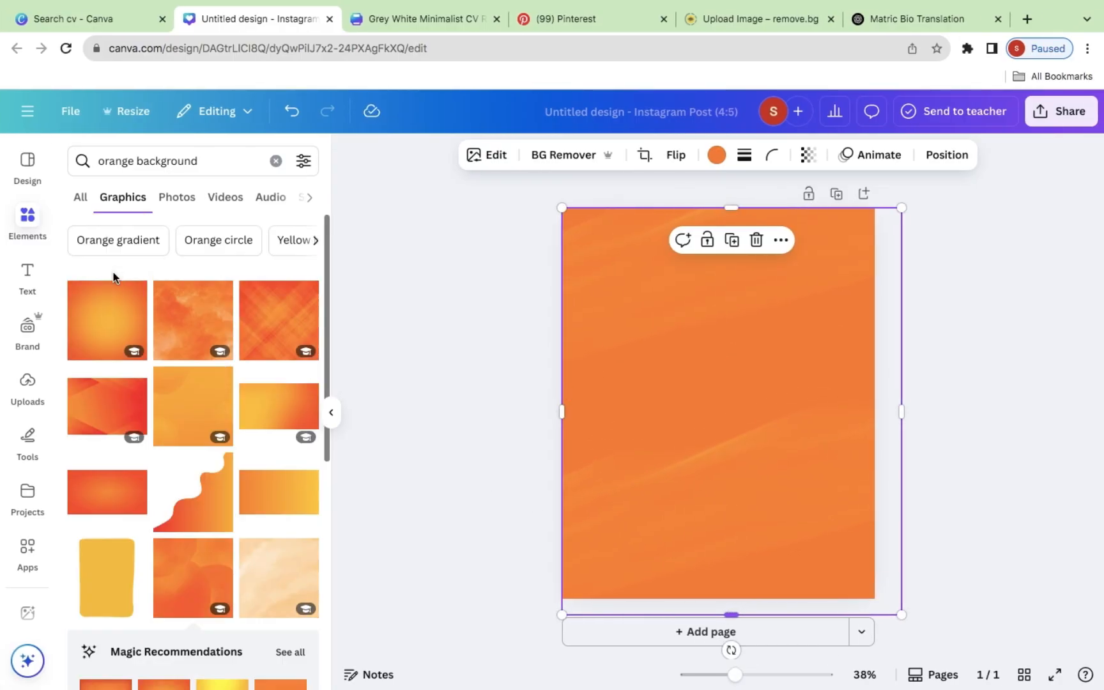
click(132, 164)
key(BackSpace)
key(BackSpace)
key(BackSpace)
key(BackSpace)
key(BackSpace)
key(BackSpace)
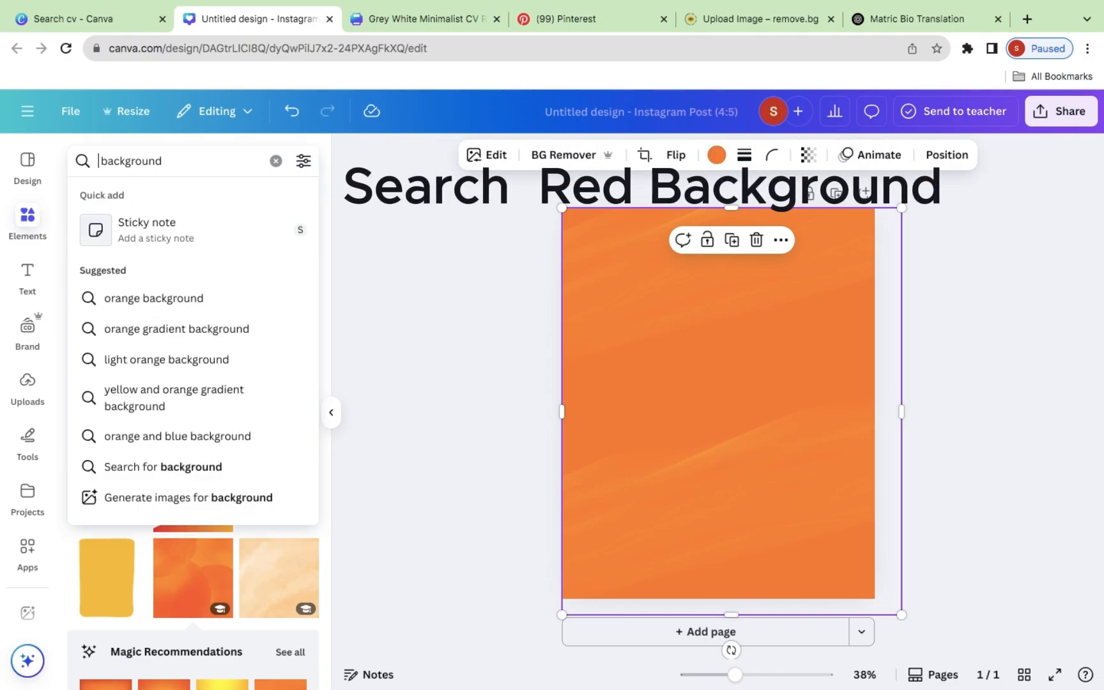
text(red)
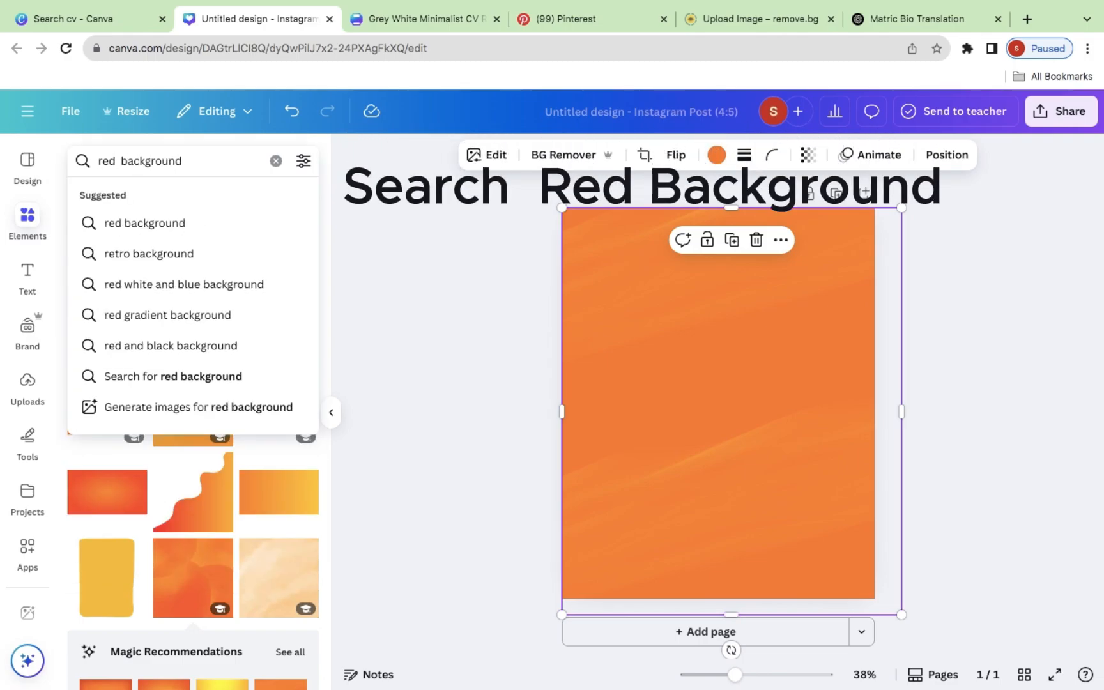
text( ba)
click(153, 229)
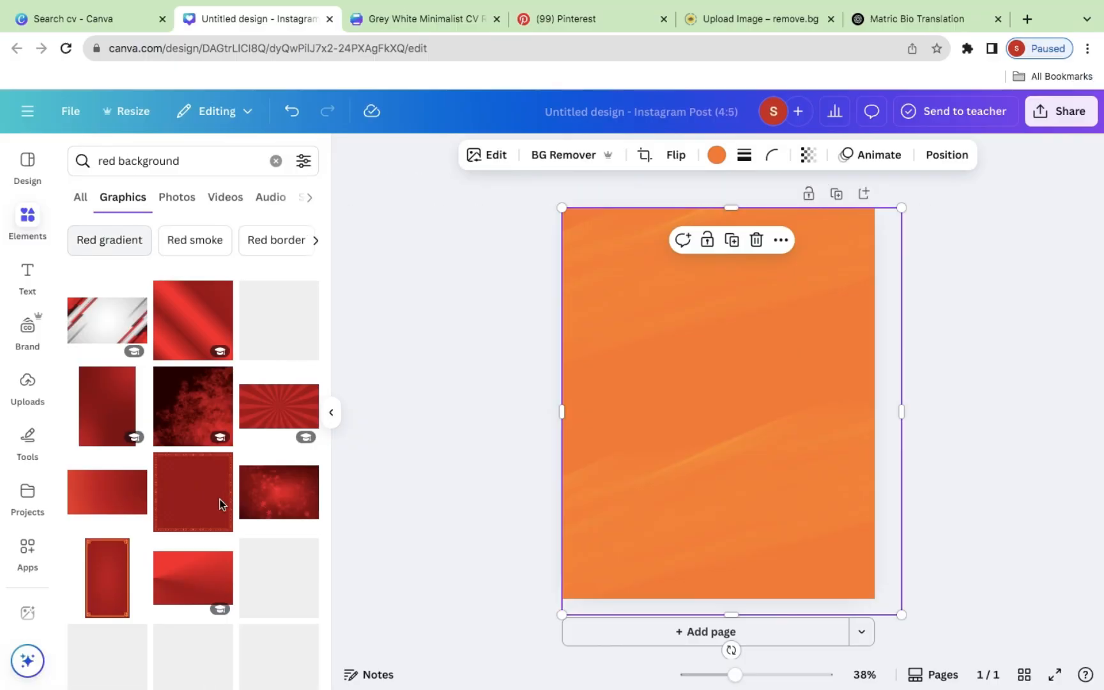
Add the dark red gradient graphic from the results and align it with the page's top-left corner.
scroll(219, 435, down, 3)
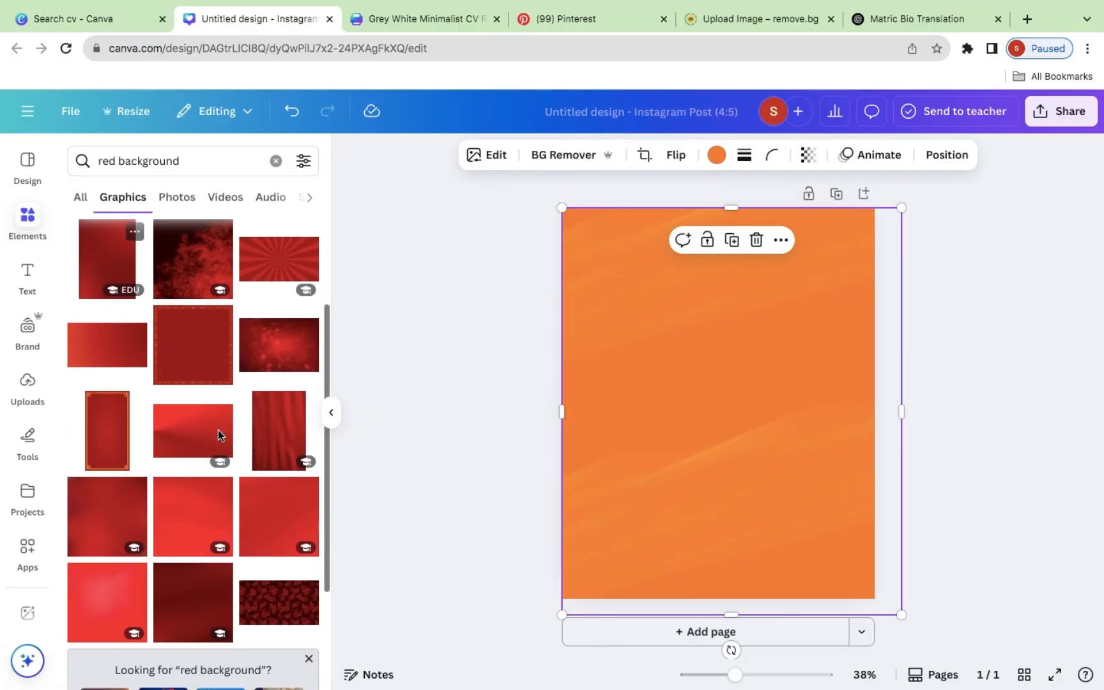
scroll(219, 430, down, 4)
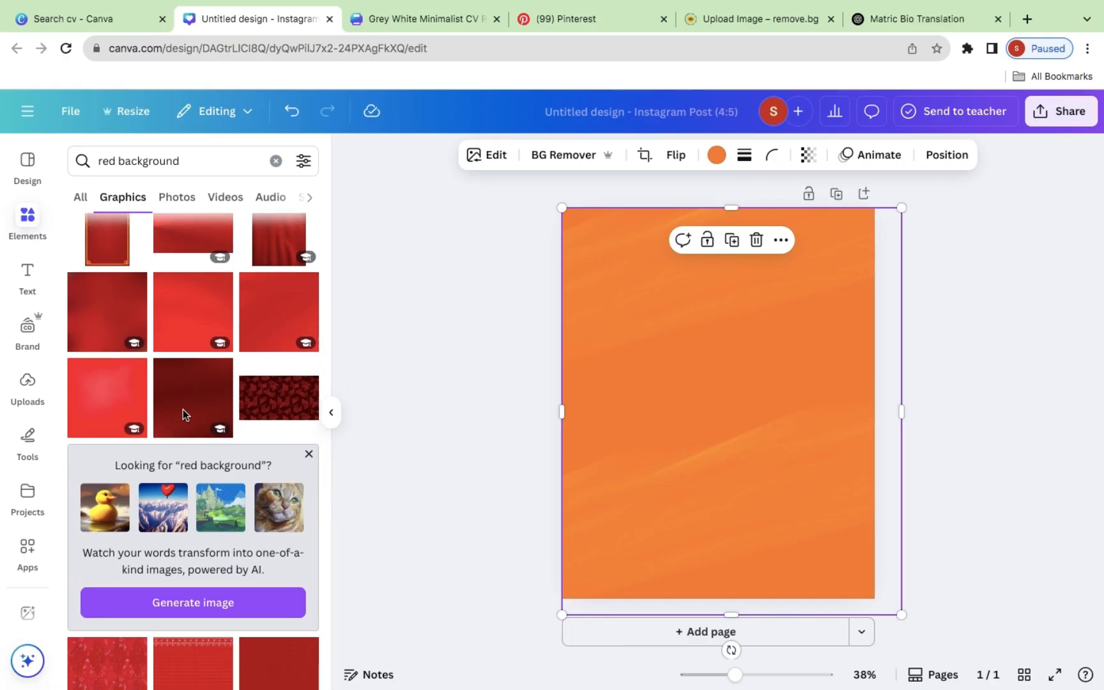
click(183, 409)
drag(707, 402, 681, 342)
Stretch the dark red graphic over the whole page and make it semi-transparent so it blends with the orange background.
drag(813, 458, 883, 503)
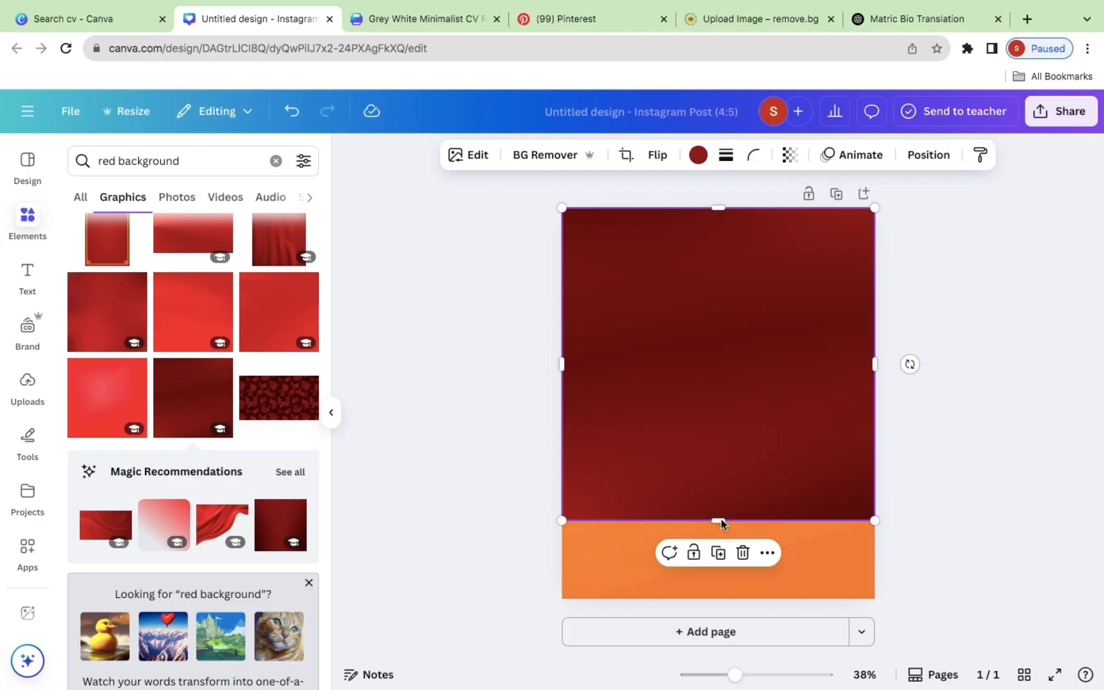
drag(721, 520, 730, 603)
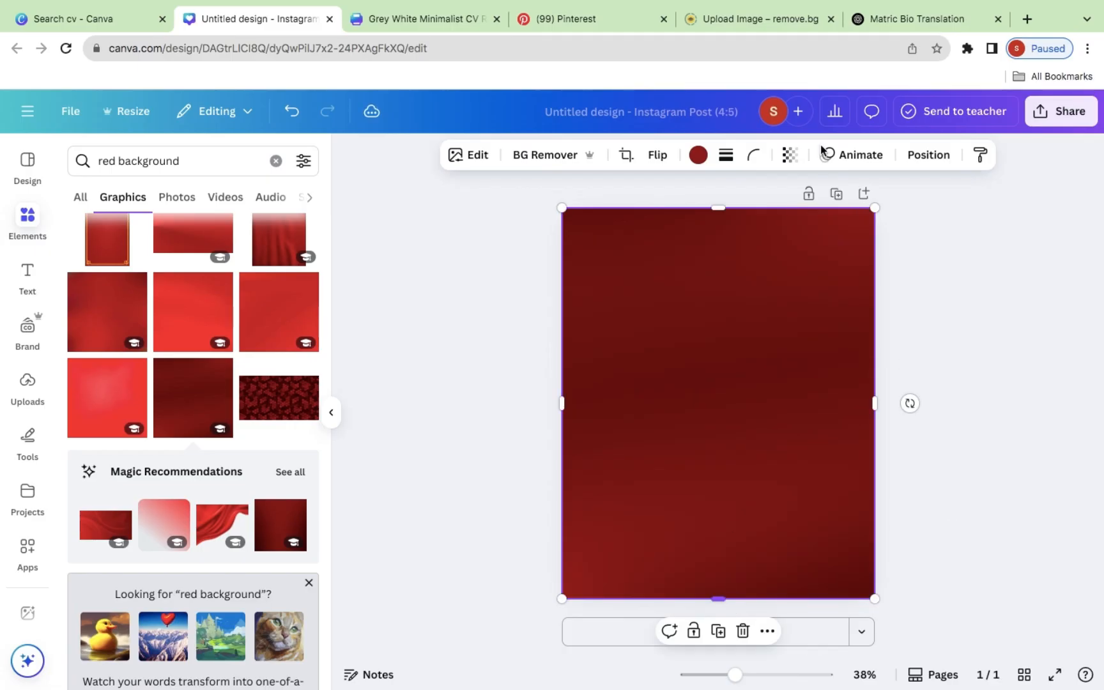
click(791, 154)
drag(828, 219, 743, 225)
Clear the previous element search and search the graphics for "yellow light".
click(186, 160)
key(BackSpace)
key(BackSpace)
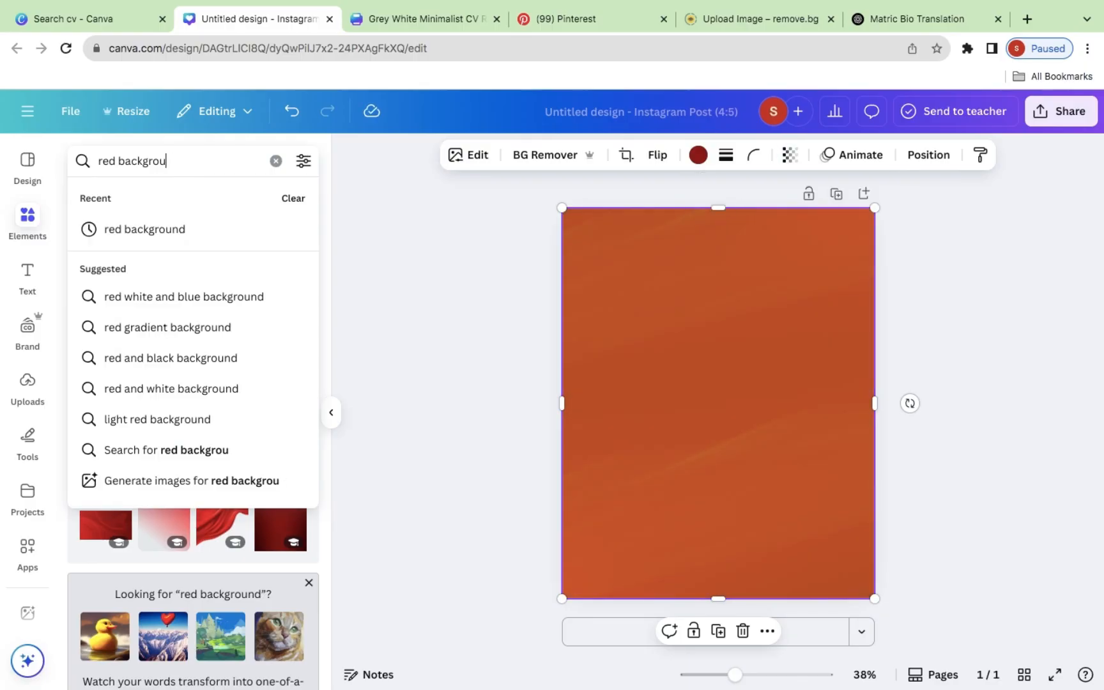
key(BackSpace)
key(BackSpace)
key(BackSpace)
key(BackSpace)
key(BackSpace)
key(BackSpace)
key(BackSpace)
key(BackSpace)
key(BackSpace)
key(BackSpace)
key(BackSpace)
key(BackSpace)
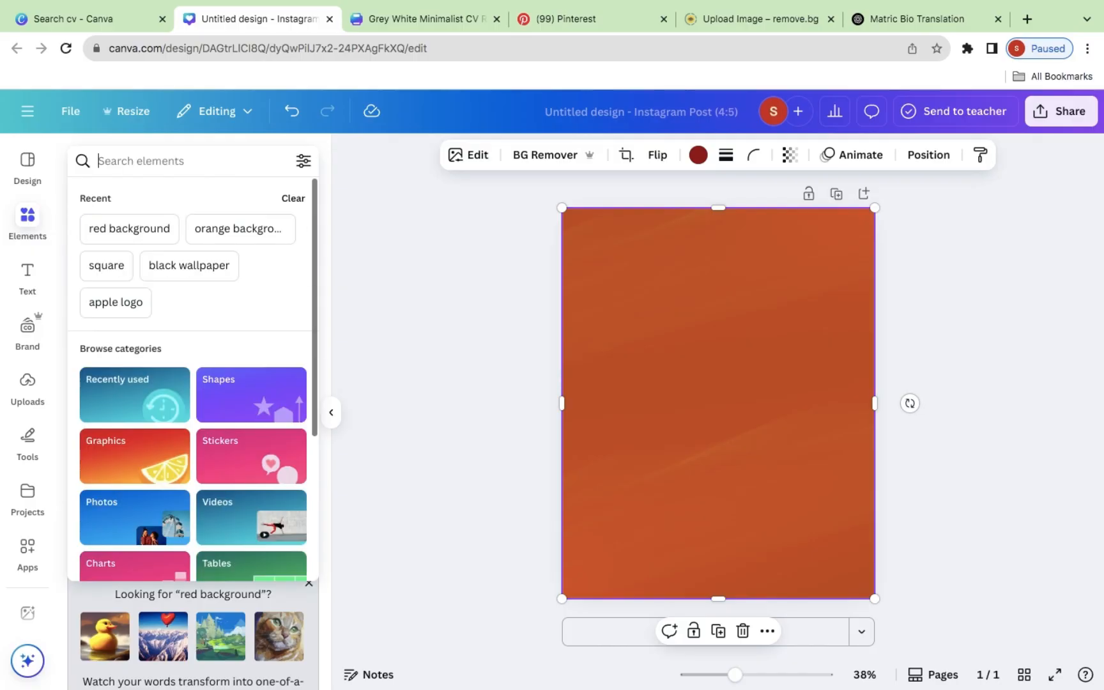
text(yellow )
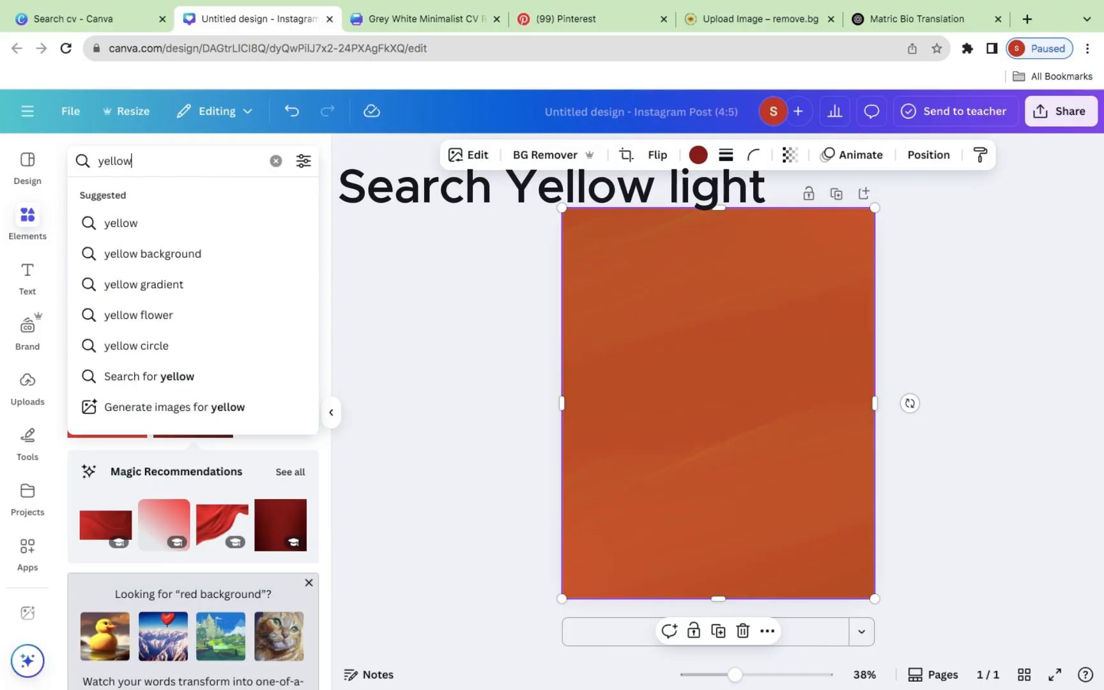
text(ligh)
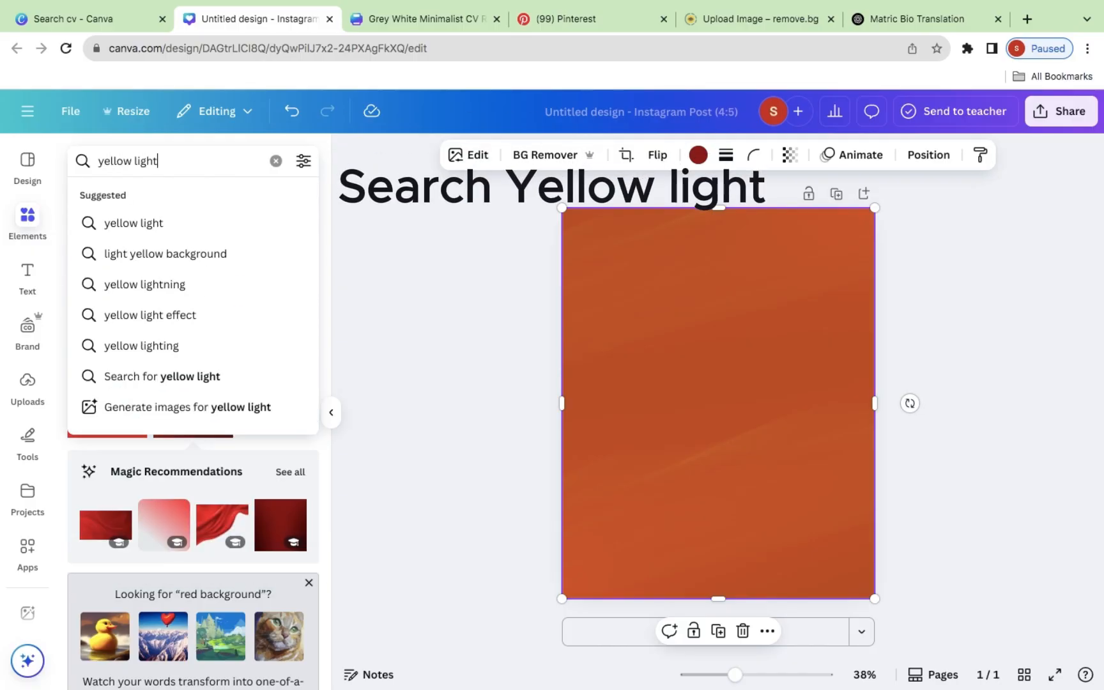
text(t)
key(Return)
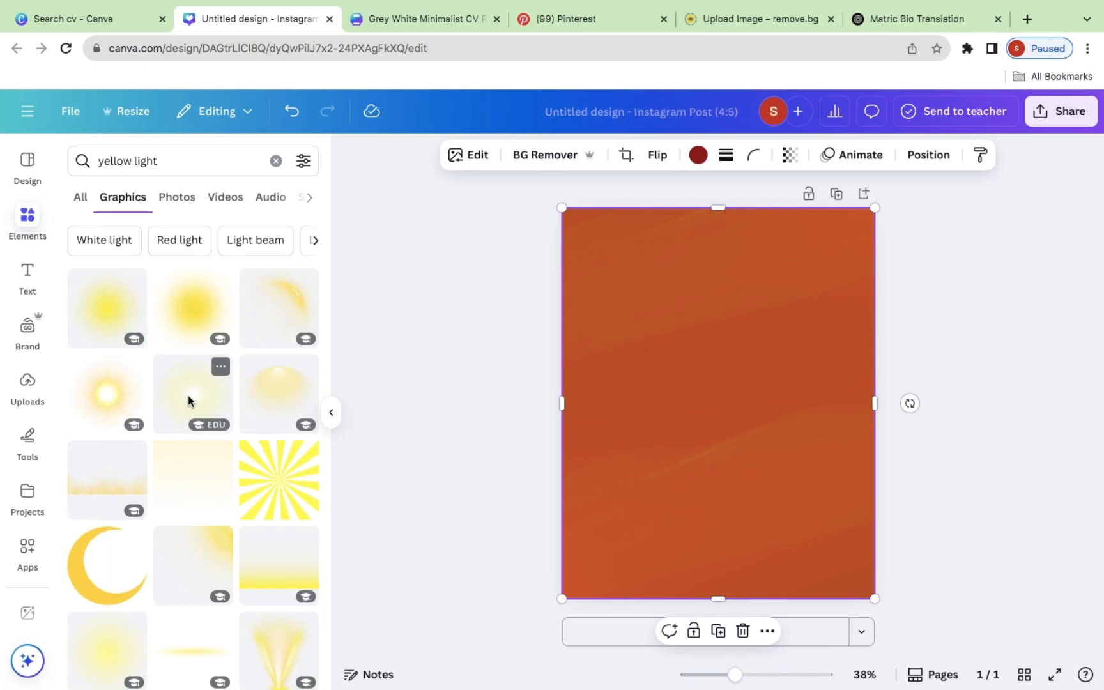
Add the soft pale yellow glow graphic and enlarge it beyond the page's side edges.
click(187, 395)
drag(845, 291, 900, 233)
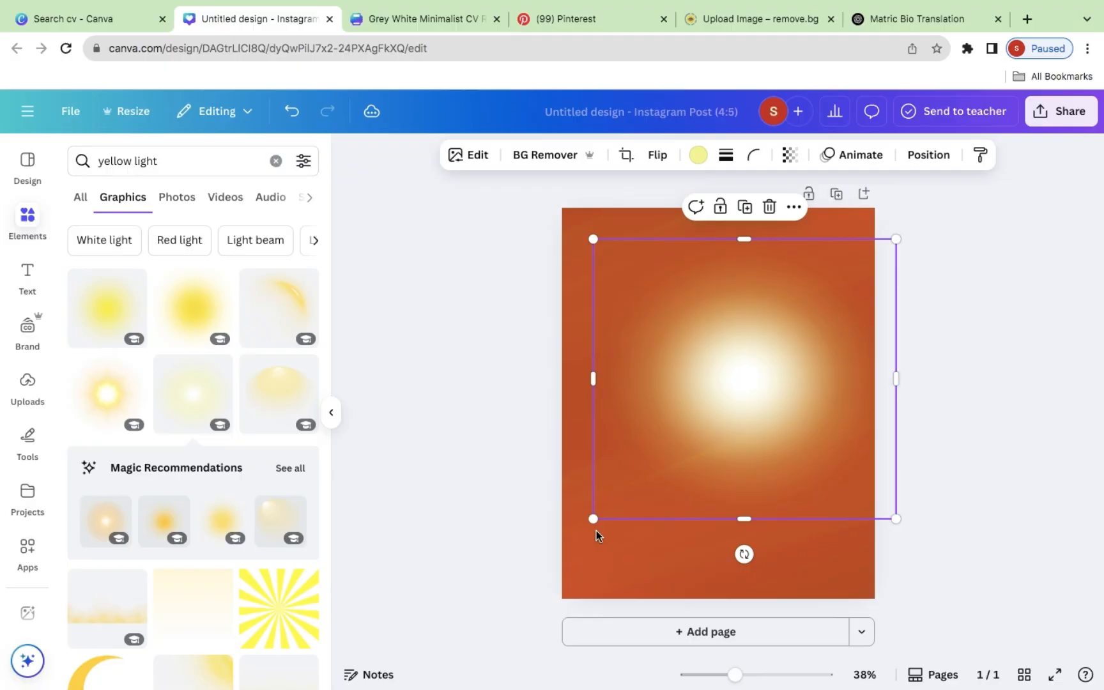
drag(592, 518, 545, 566)
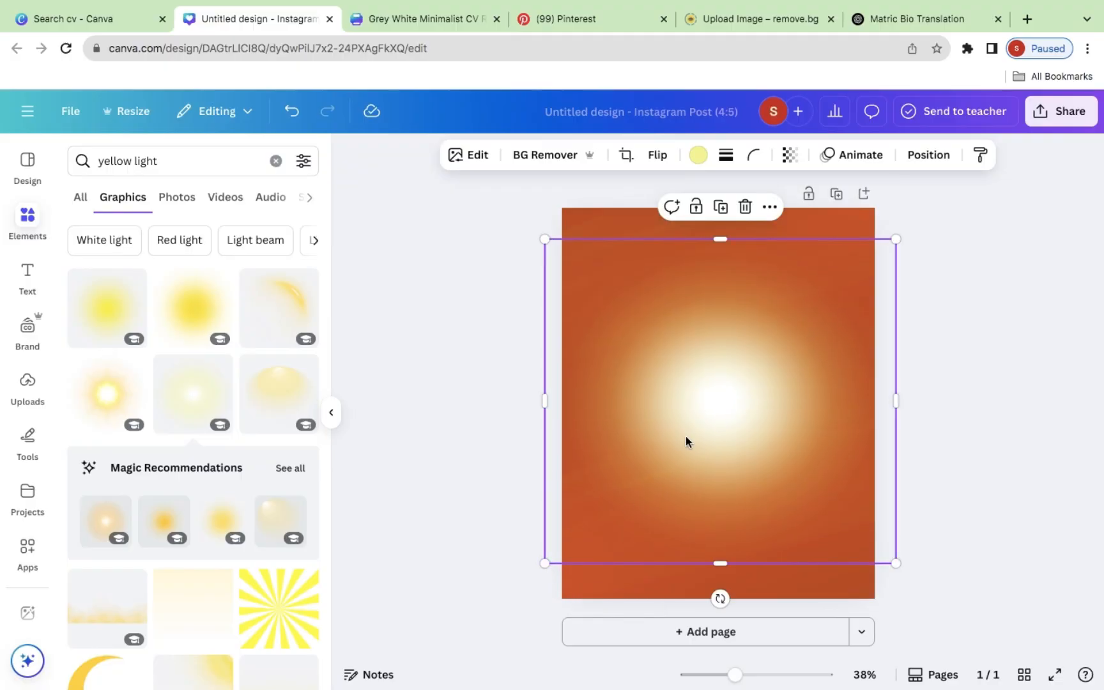
Enlarge the glow slightly more, centre it on the page and make it partly transparent.
drag(899, 561, 915, 572)
mouse_move(770, 498)
mouse_down()
mouse_move(754, 480)
mouse_move(760, 492)
mouse_up()
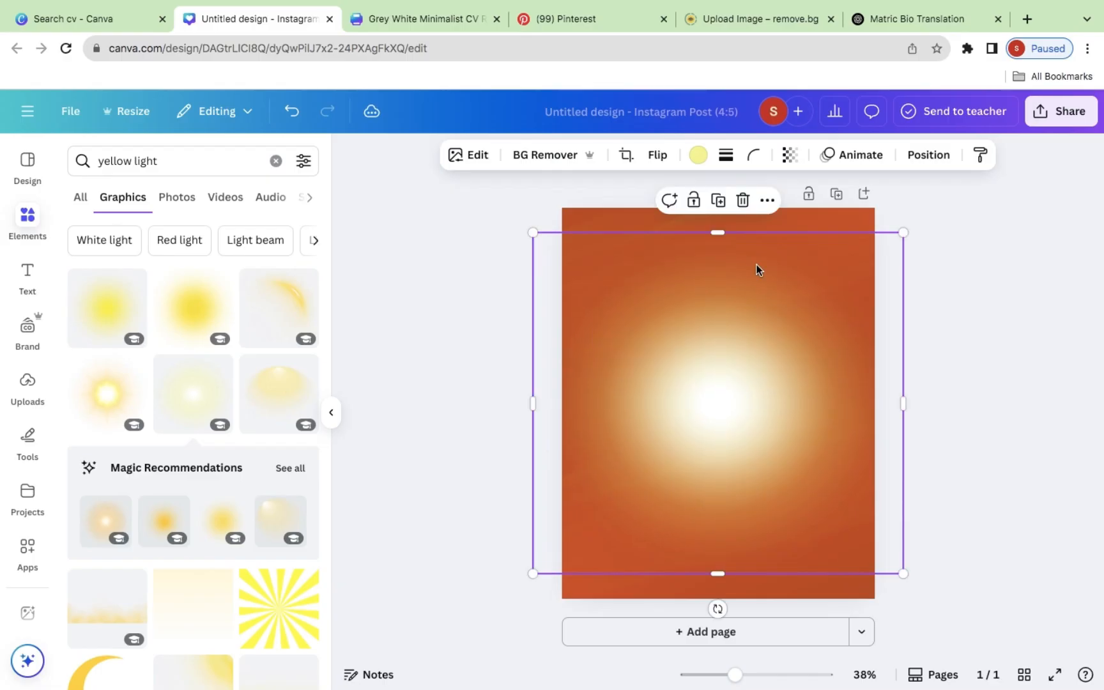
click(790, 154)
drag(823, 217, 771, 228)
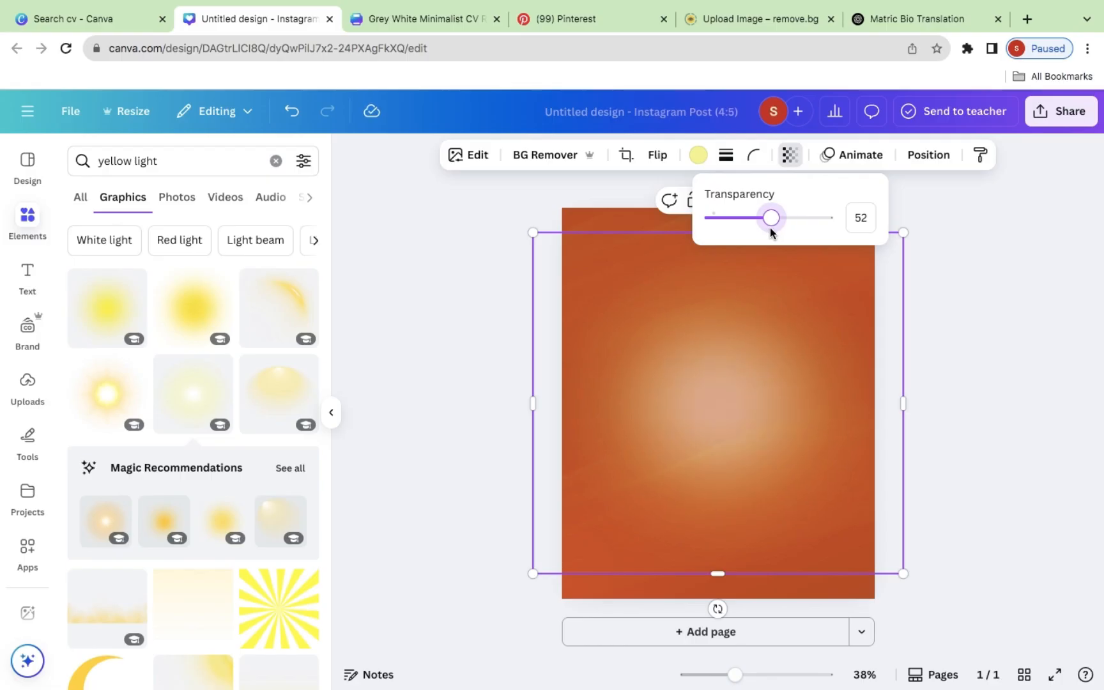
Clear the previous element search and search the graphics for "chinese border design".
click(194, 162)
key(BackSpace)
key(BackSpace)
key(BackSpace)
key(BackSpace)
key(BackSpace)
key(BackSpace)
key(BackSpace)
key(BackSpace)
key(BackSpace)
key(BackSpace)
key(BackSpace)
key(BackSpace)
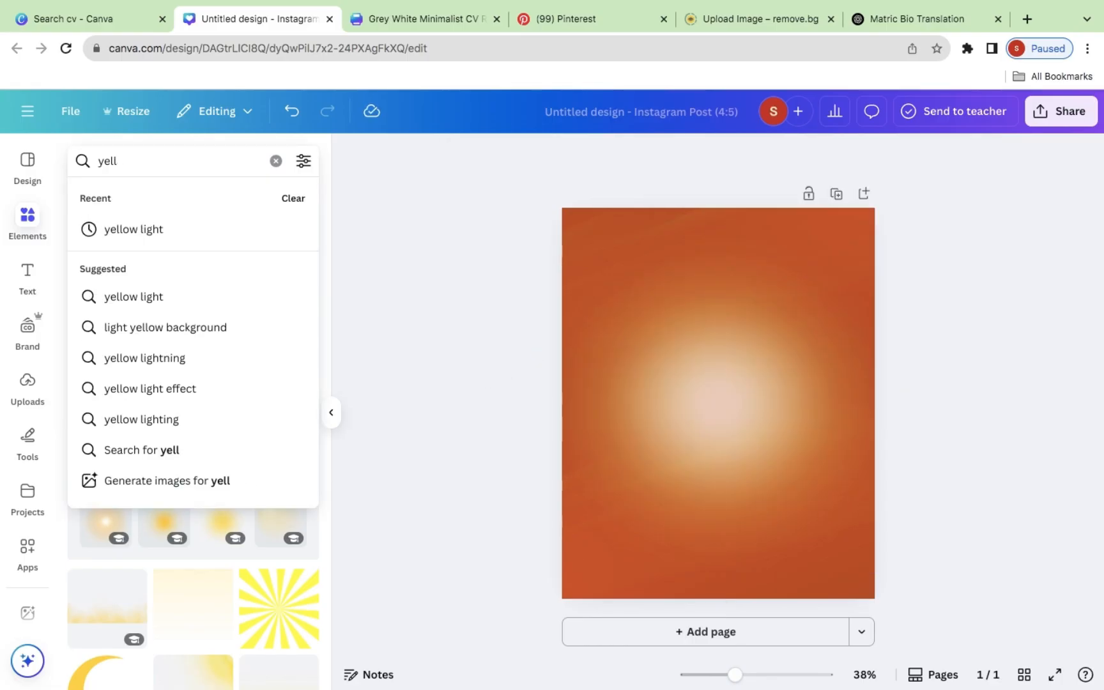
text(chin)
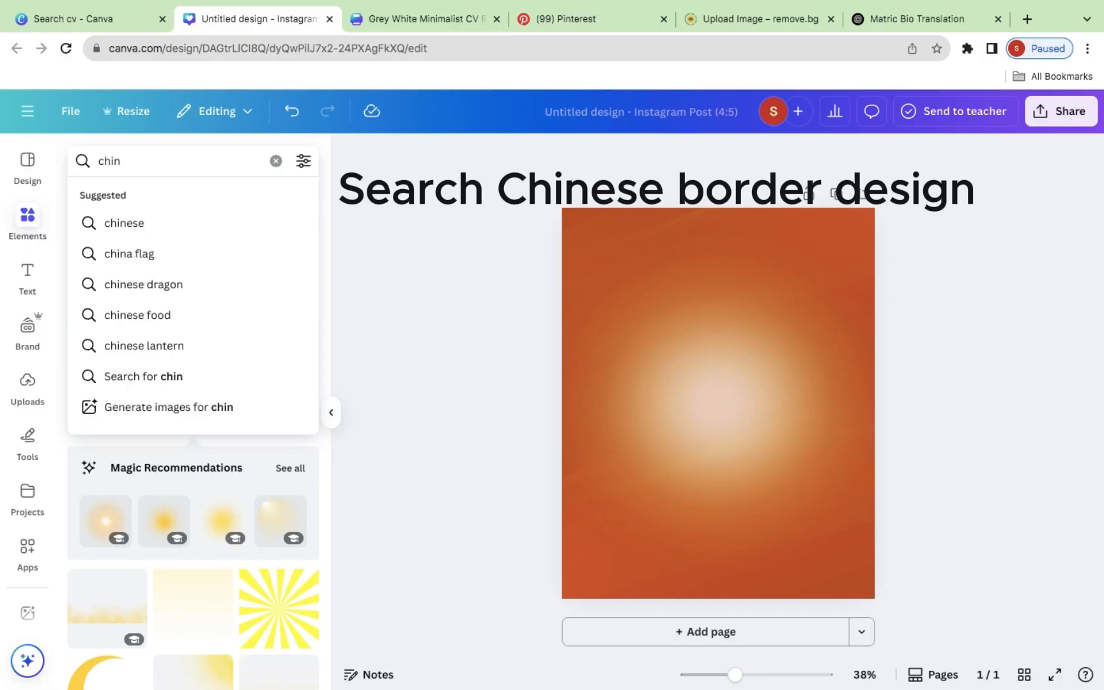
text(es)
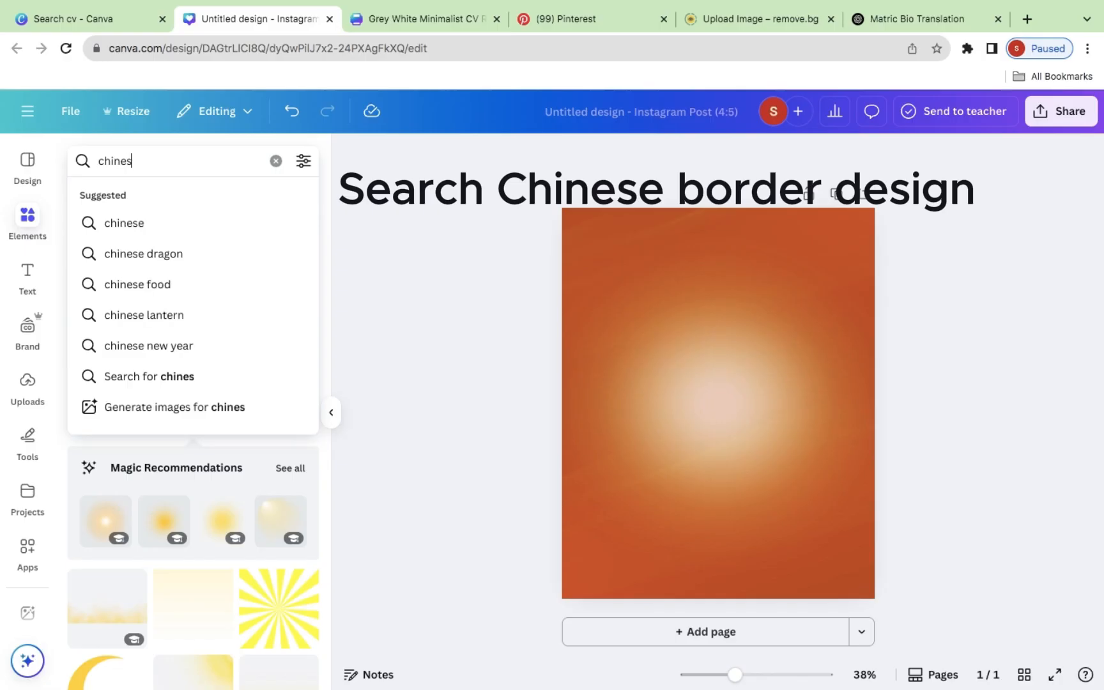
text(e border)
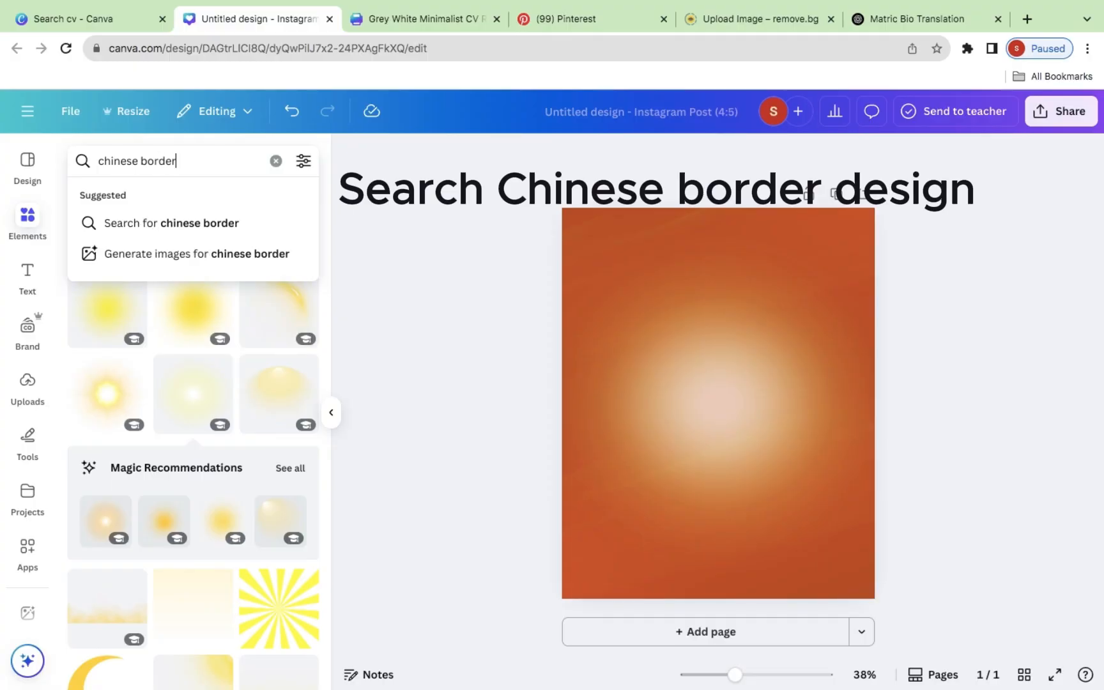
text( design)
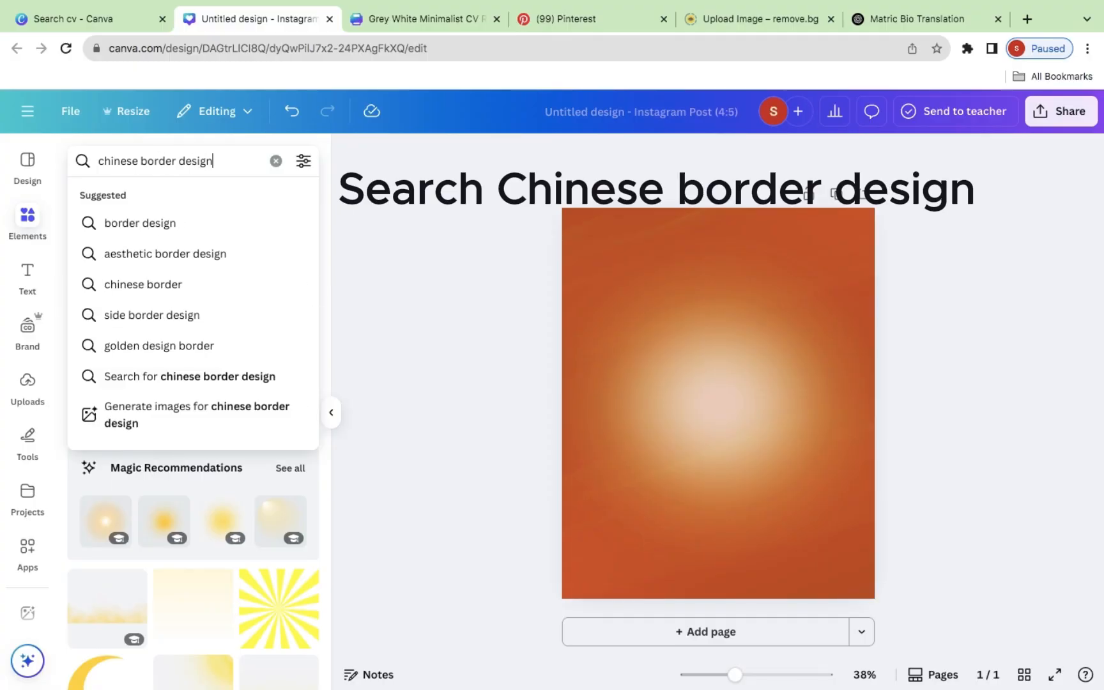
key(Return)
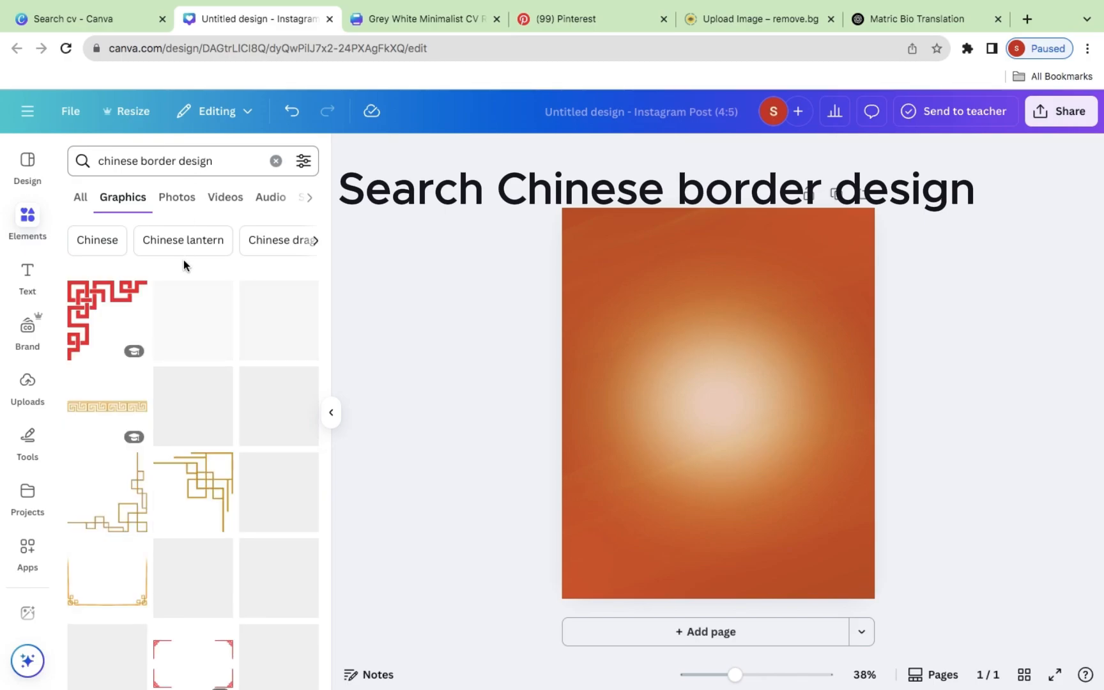
Add the golden Chinese key-pattern strip and stretch it across the full width of the page's bottom edge.
scroll(199, 496, down, 5)
click(282, 571)
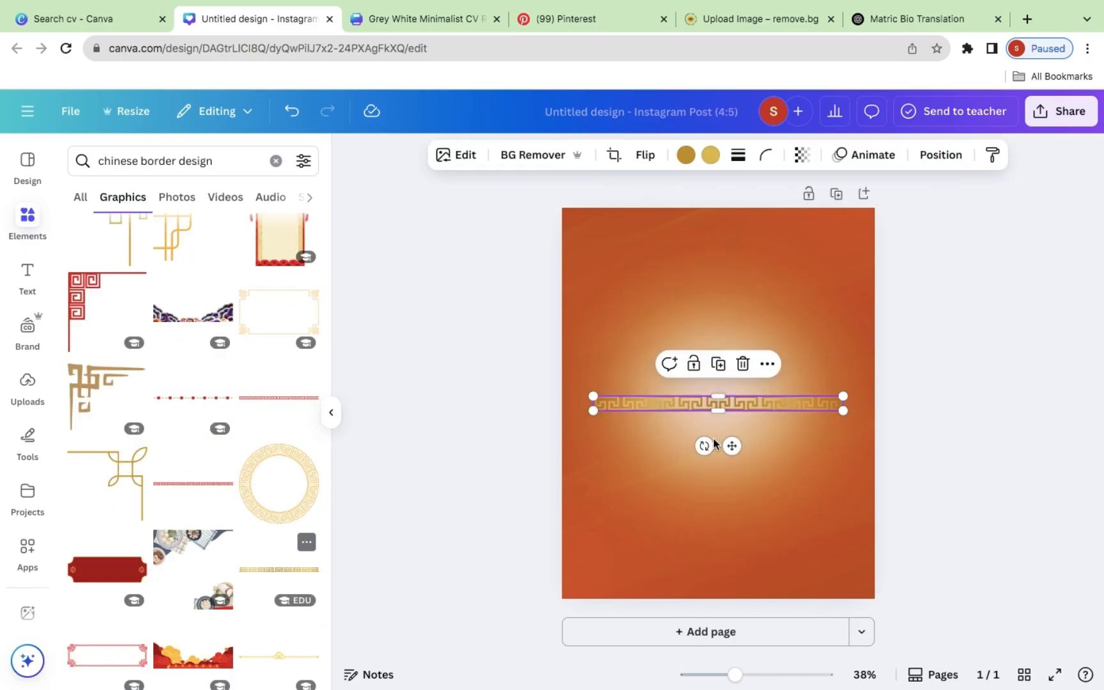
drag(674, 396, 643, 589)
drag(811, 581, 877, 577)
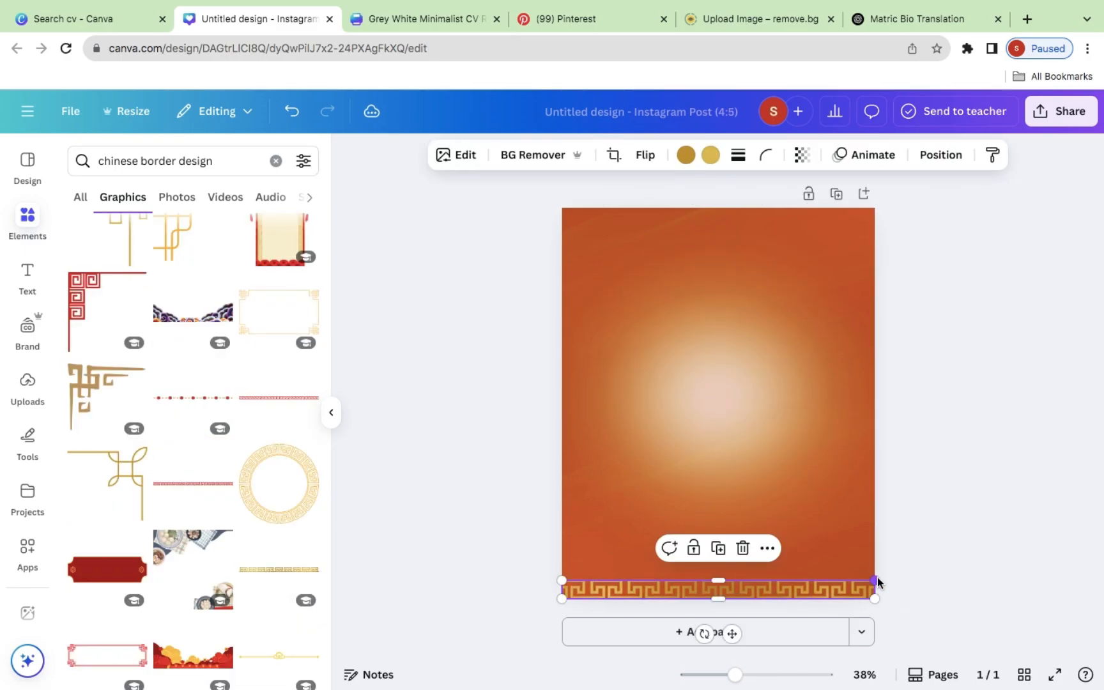
click(988, 555)
Duplicate the golden border strip at the bottom of the page.
click(575, 589)
scroll(234, 495, down, 5)
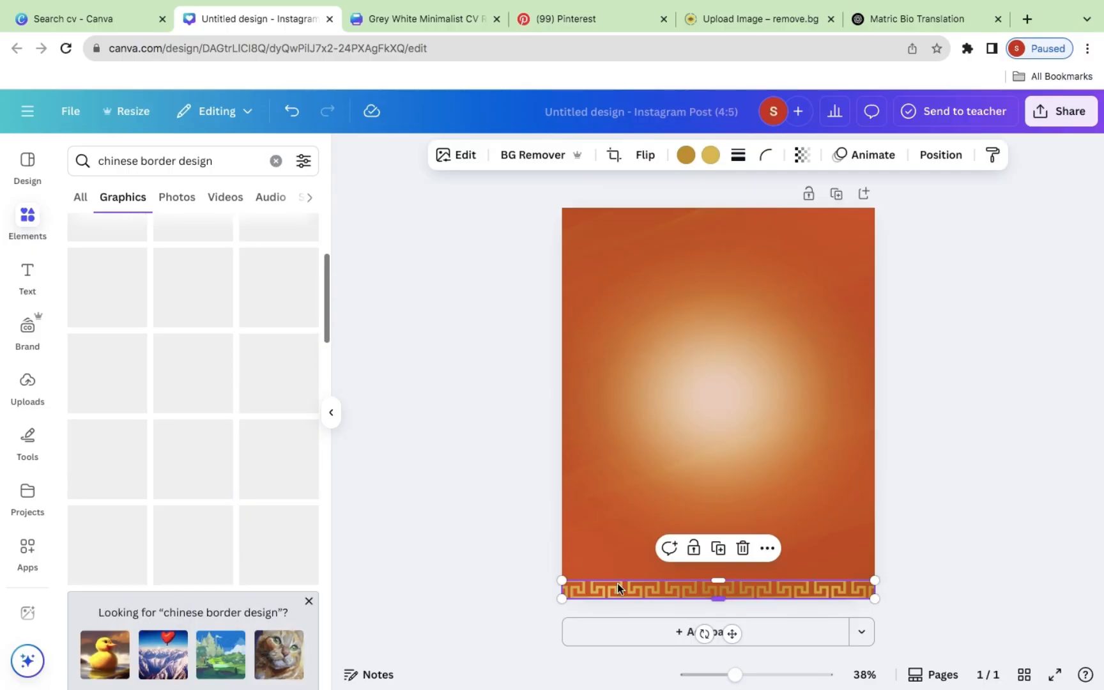
click(718, 553)
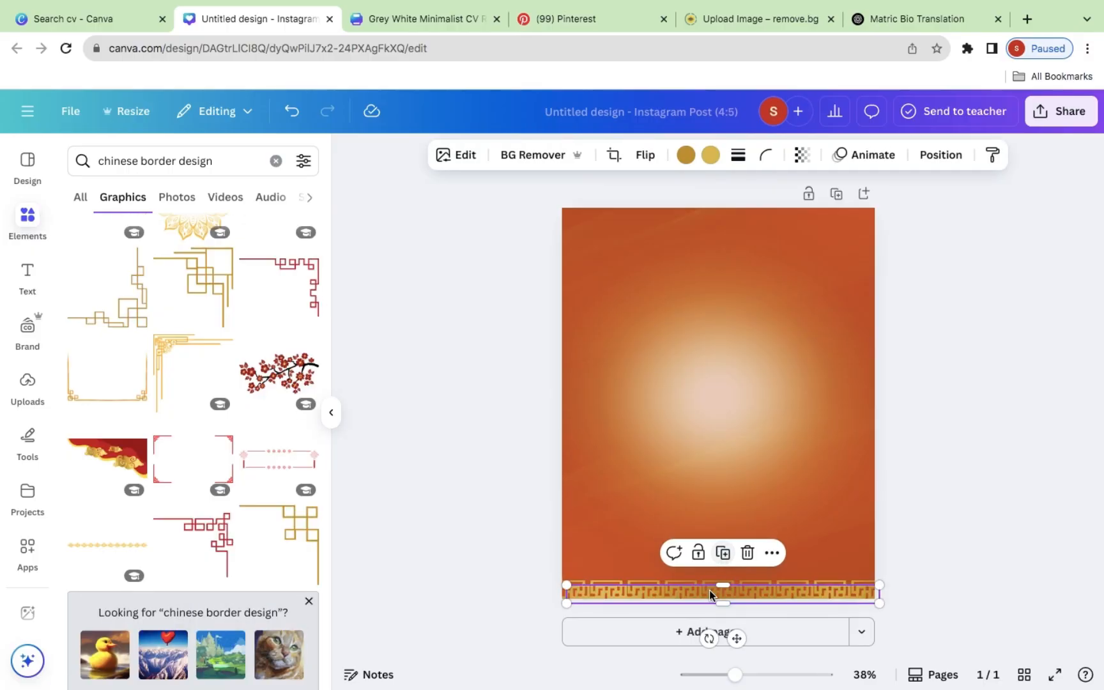
Move the duplicated golden border strip up to the page's top edge.
drag(709, 590, 703, 219)
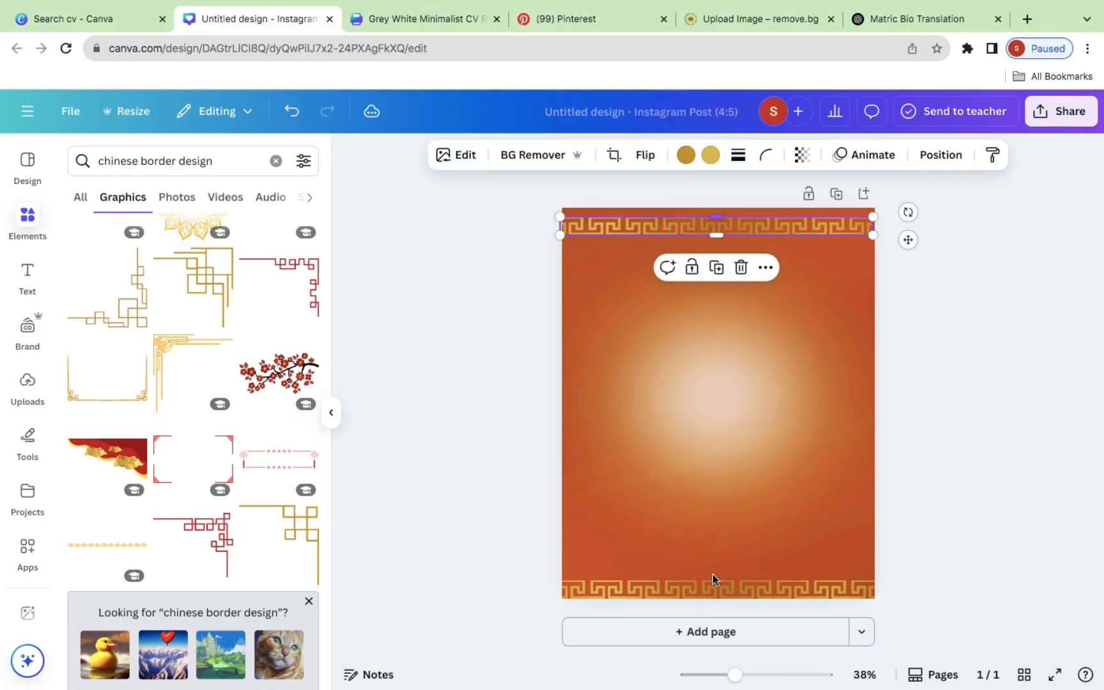
click(486, 472)
Add a heading with the word NOODLES repeated on five lines and enlarge it to font size 104.
click(27, 278)
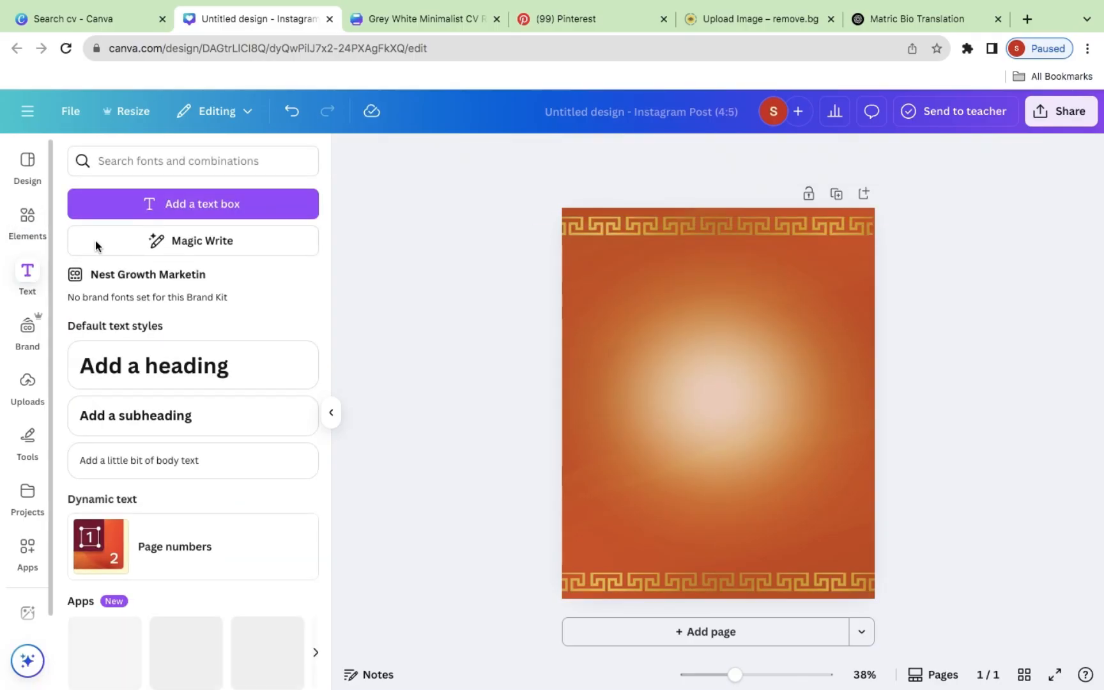
click(153, 380)
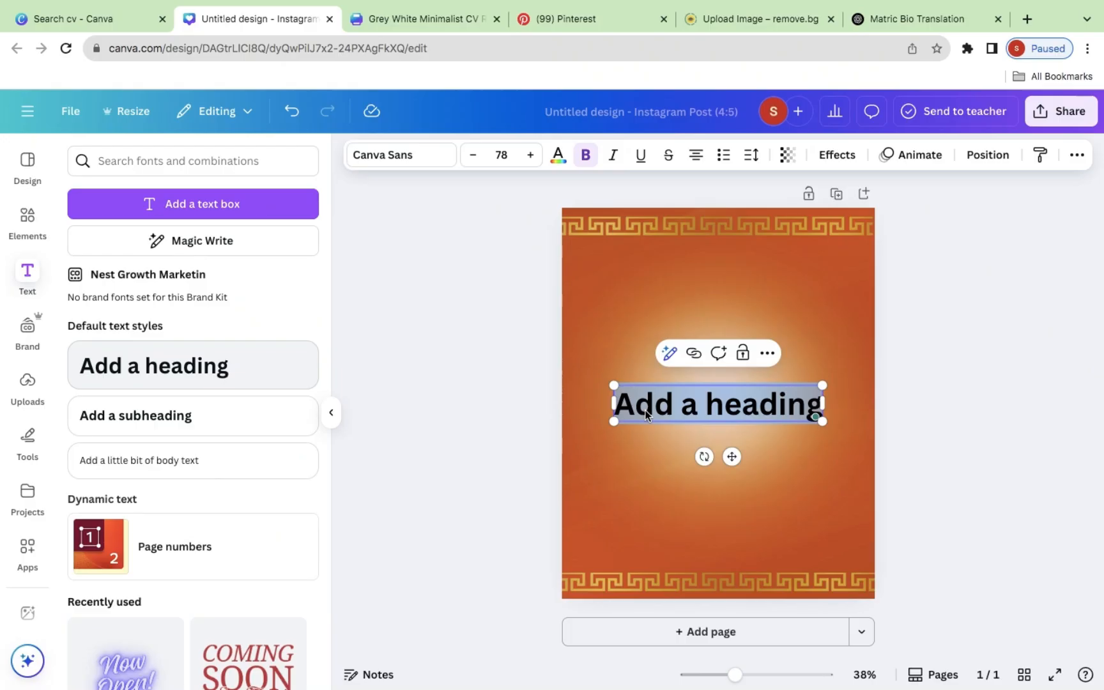
text(NOODLE)
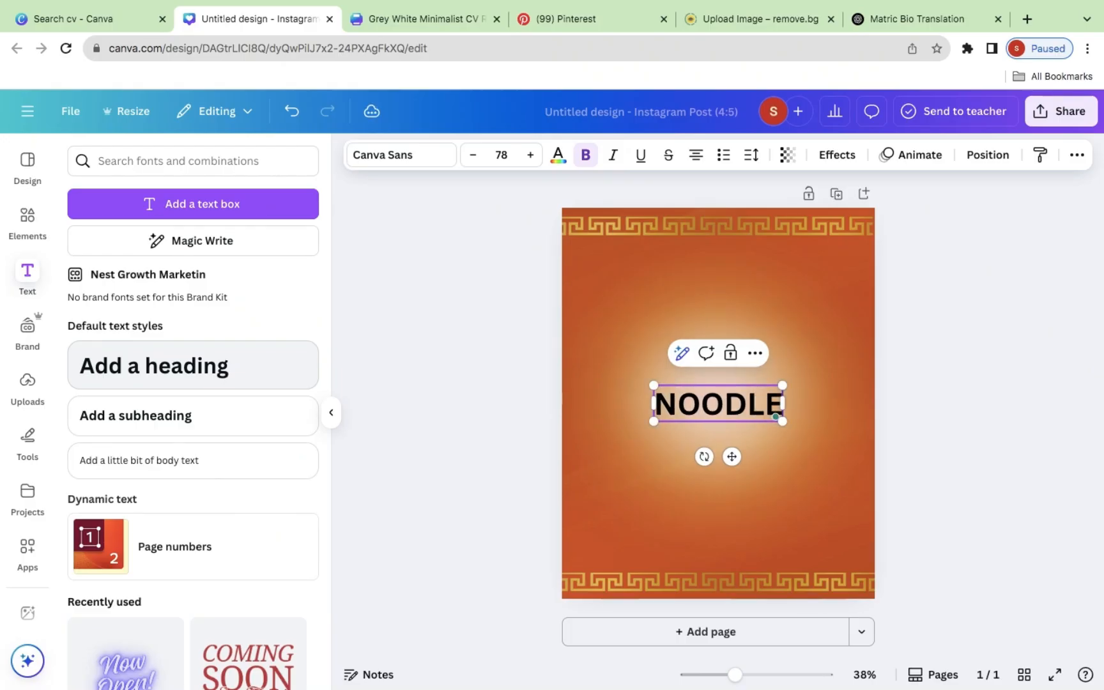
text(S)
key(Return)
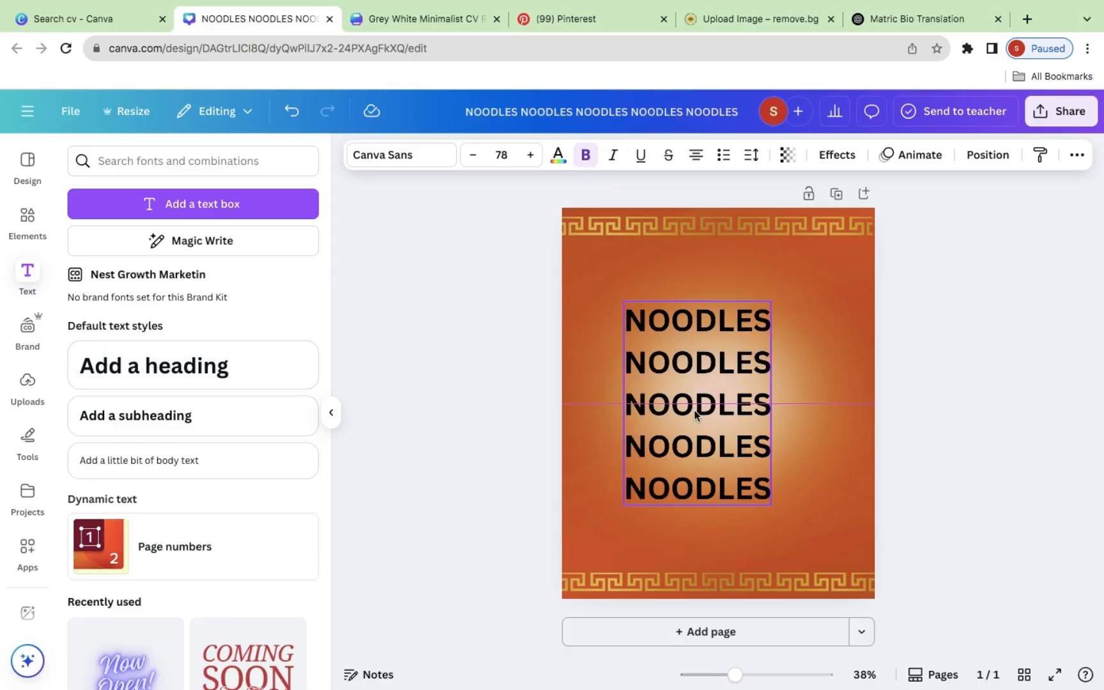
drag(689, 420, 664, 385)
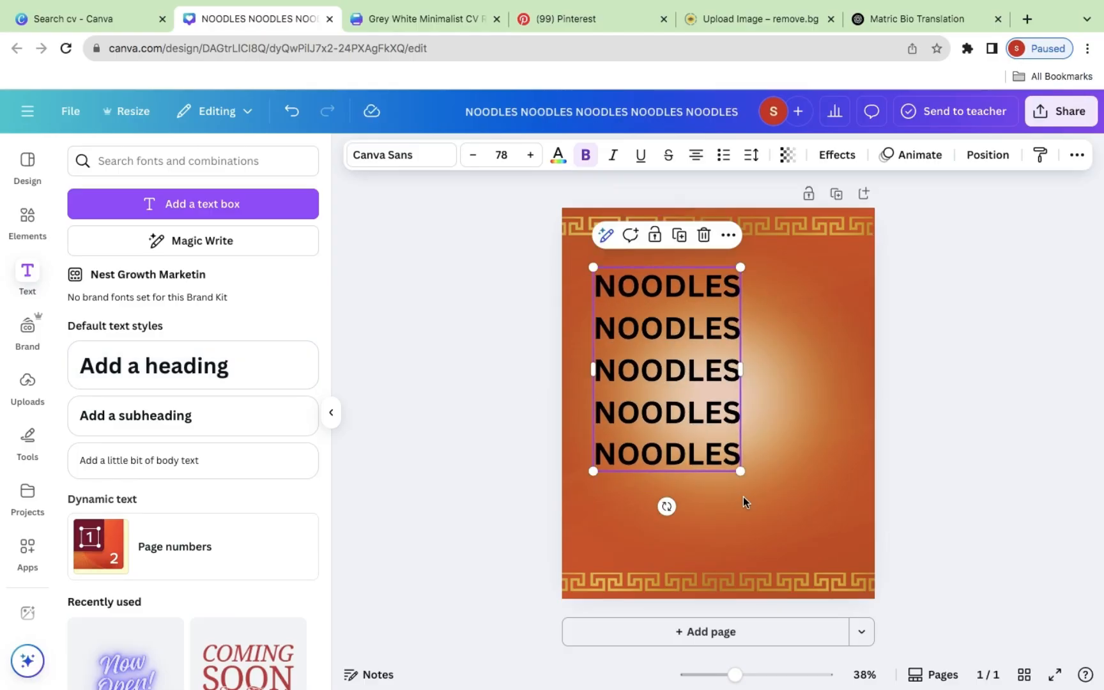
drag(740, 471, 825, 515)
Format the NOODLES text in italic Anton with a pale yellow colour and wider letter spacing.
click(394, 155)
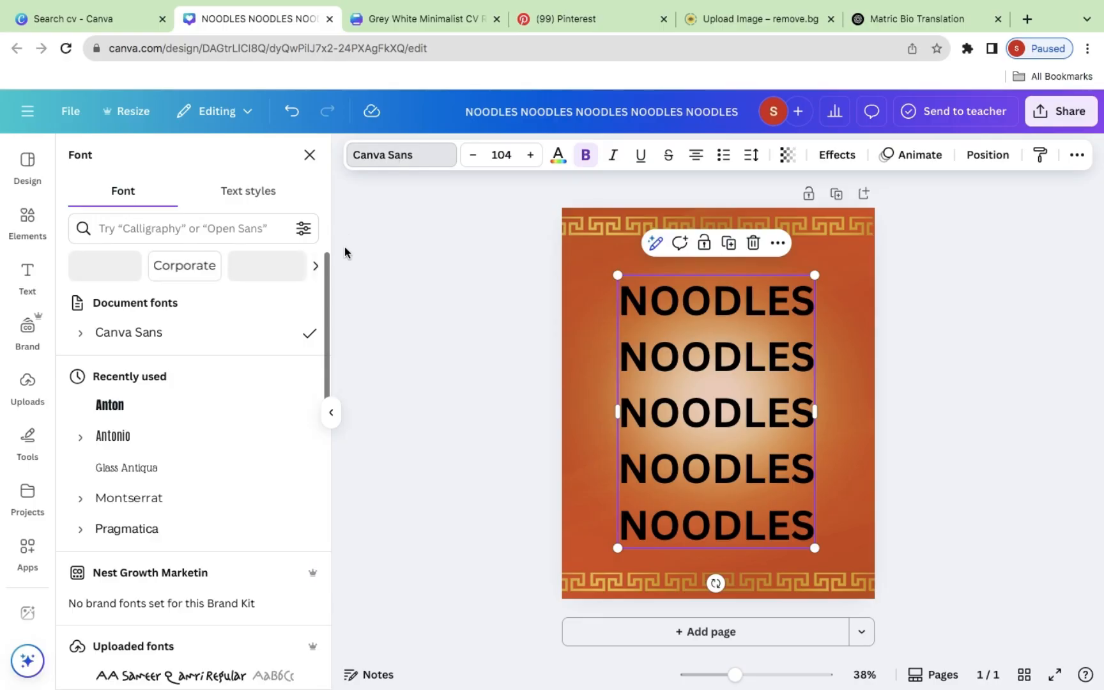
click(204, 409)
click(614, 154)
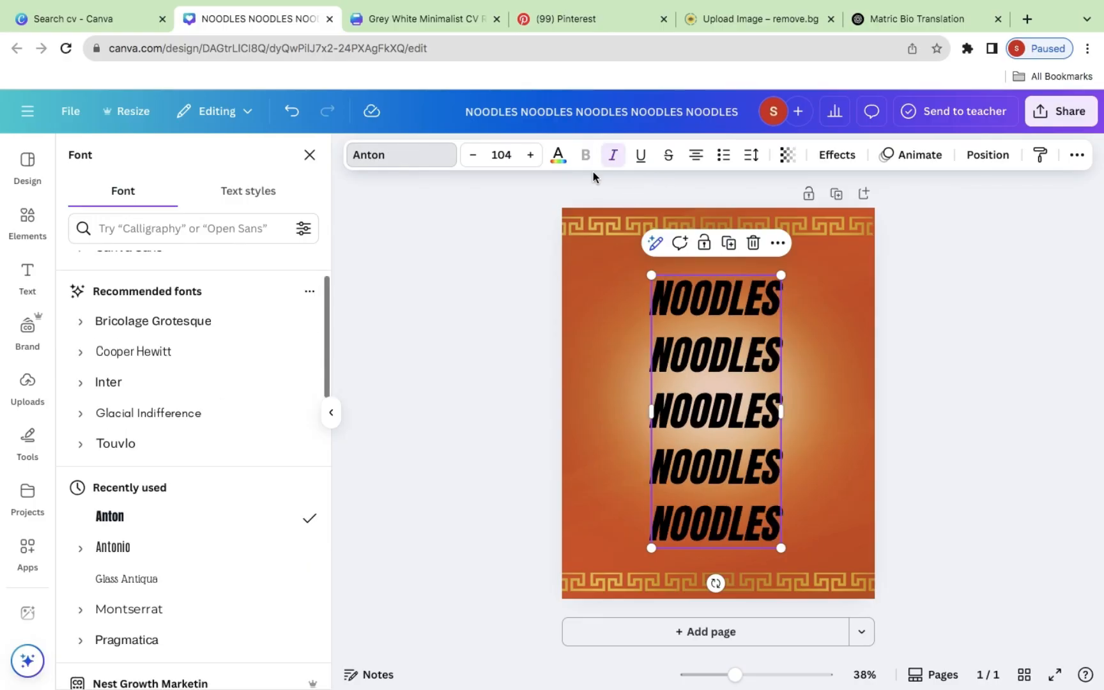
click(751, 155)
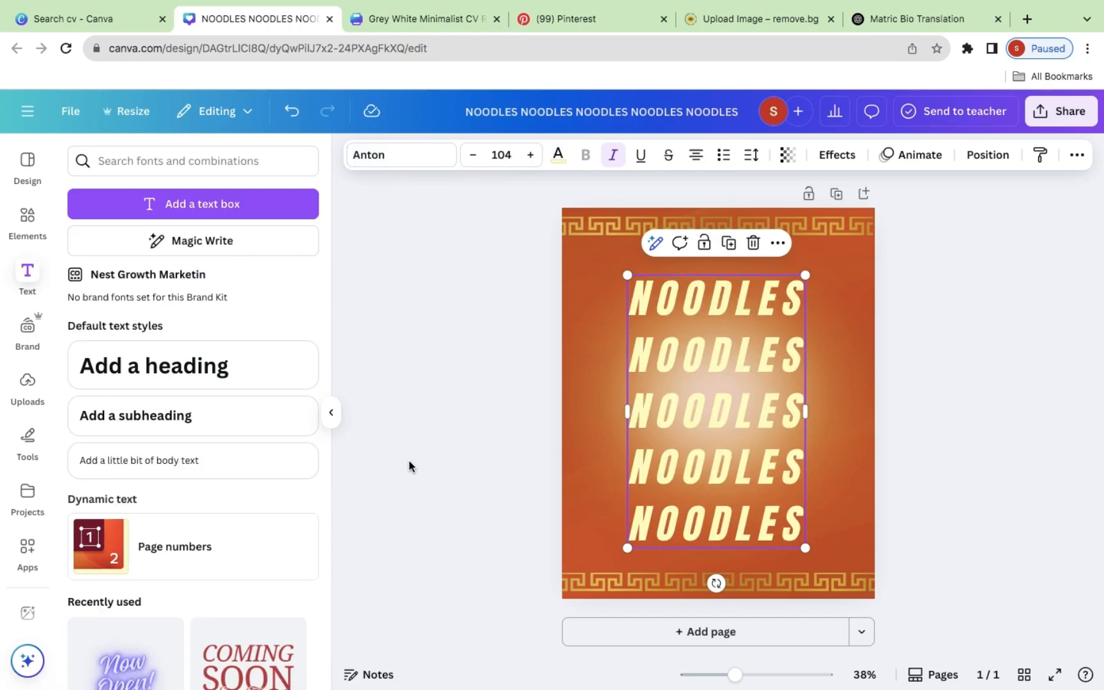
click(409, 460)
Enlarge the NOODLES text block to font size 115 and centre it horizontally on the page.
click(747, 443)
drag(803, 277, 819, 262)
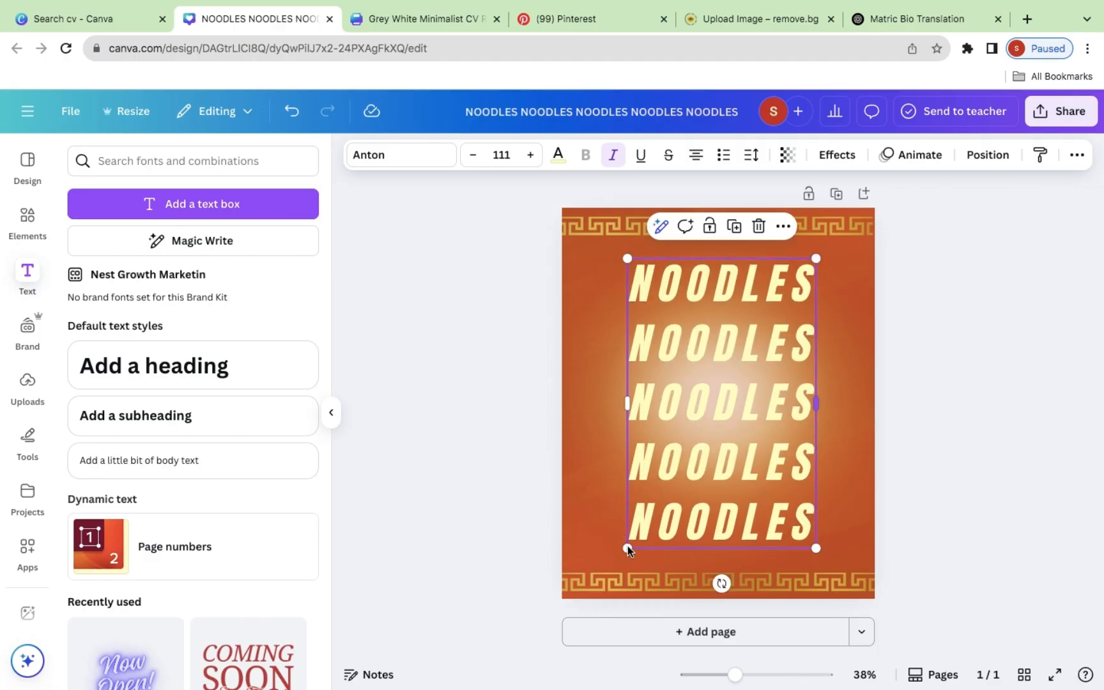
drag(626, 547, 619, 557)
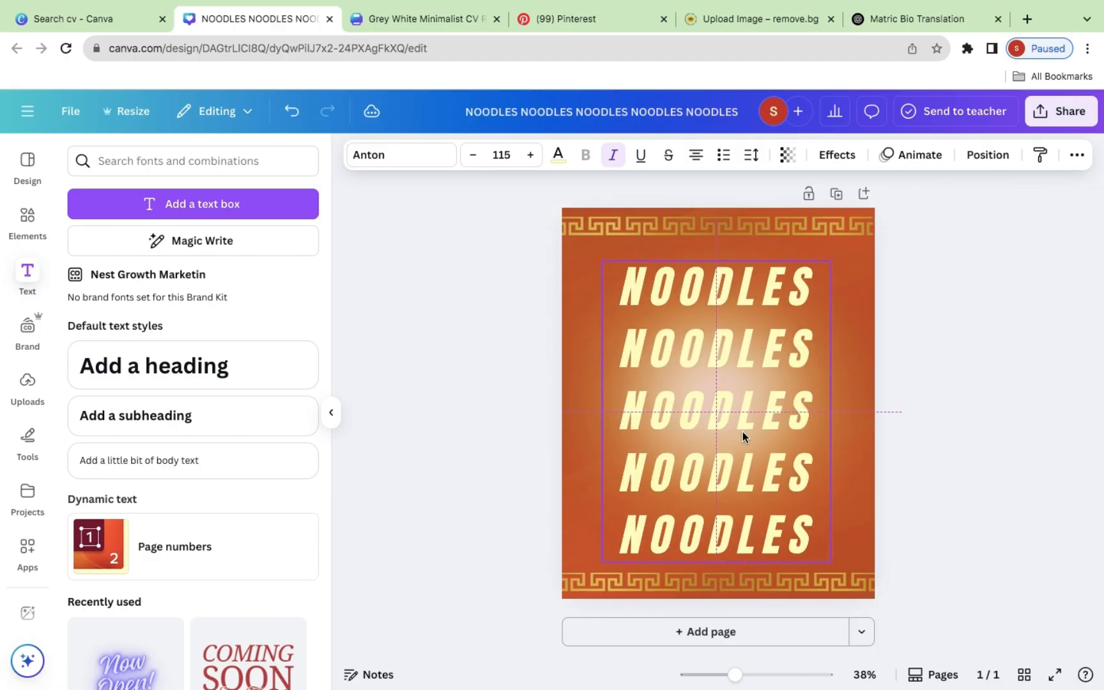
click(947, 383)
Paste the "Hot & Spicy" tagline and place it between the upper border and the first NOODLES line.
key(ctrl+v)
drag(718, 403, 682, 242)
Place the round noodle bowl photo from the "noodles" photo results over the centre of the text and give it a shadow.
click(28, 220)
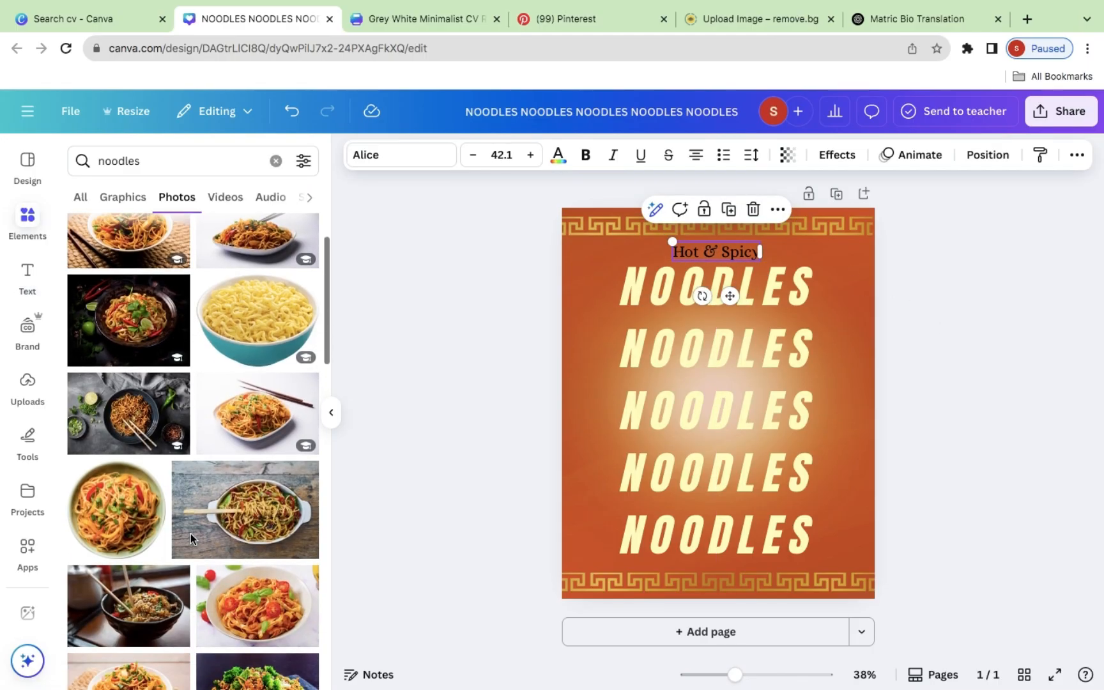
scroll(190, 534, down, 2)
scroll(191, 534, down, 1)
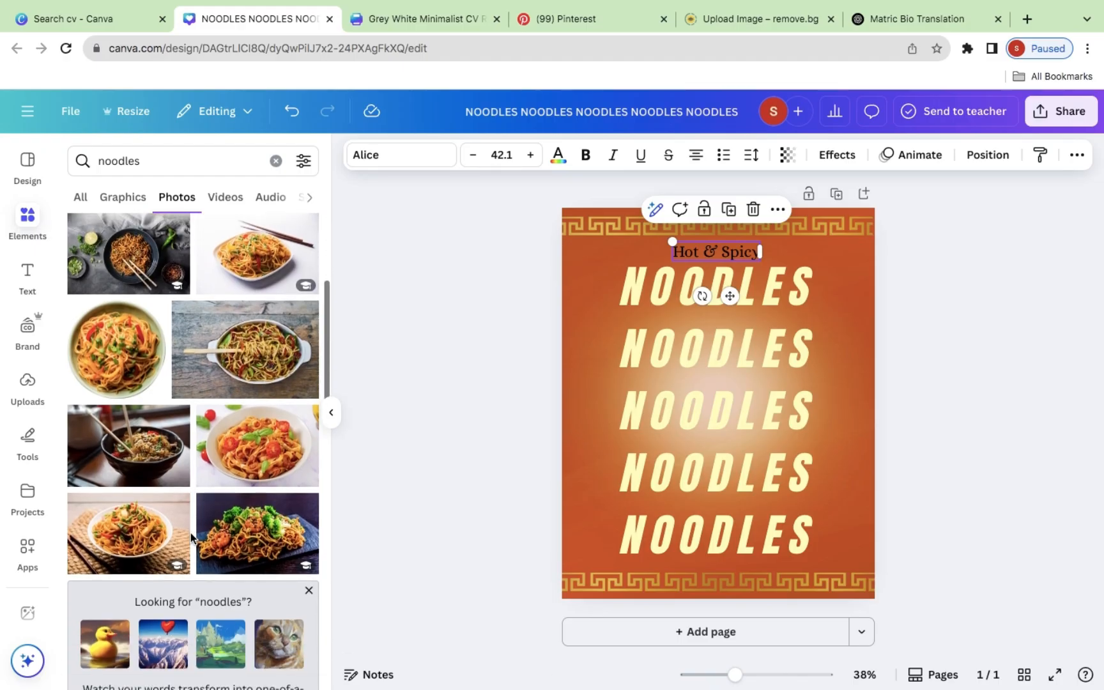
click(129, 363)
drag(130, 365, 702, 413)
key(ctrl+z)
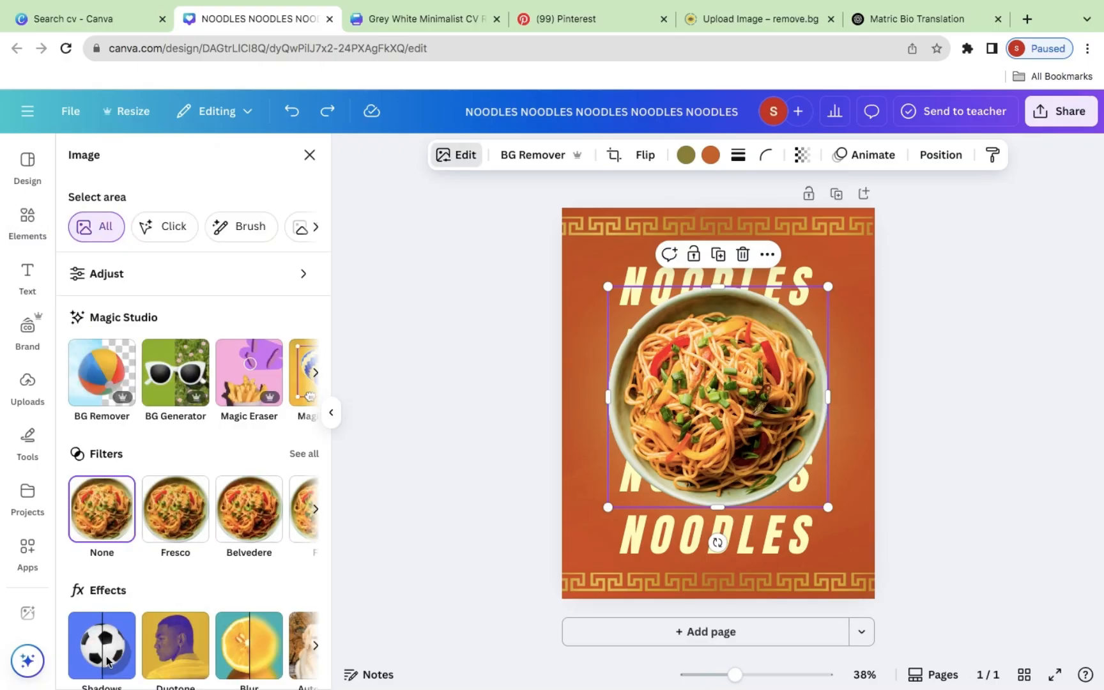
click(104, 658)
click(193, 352)
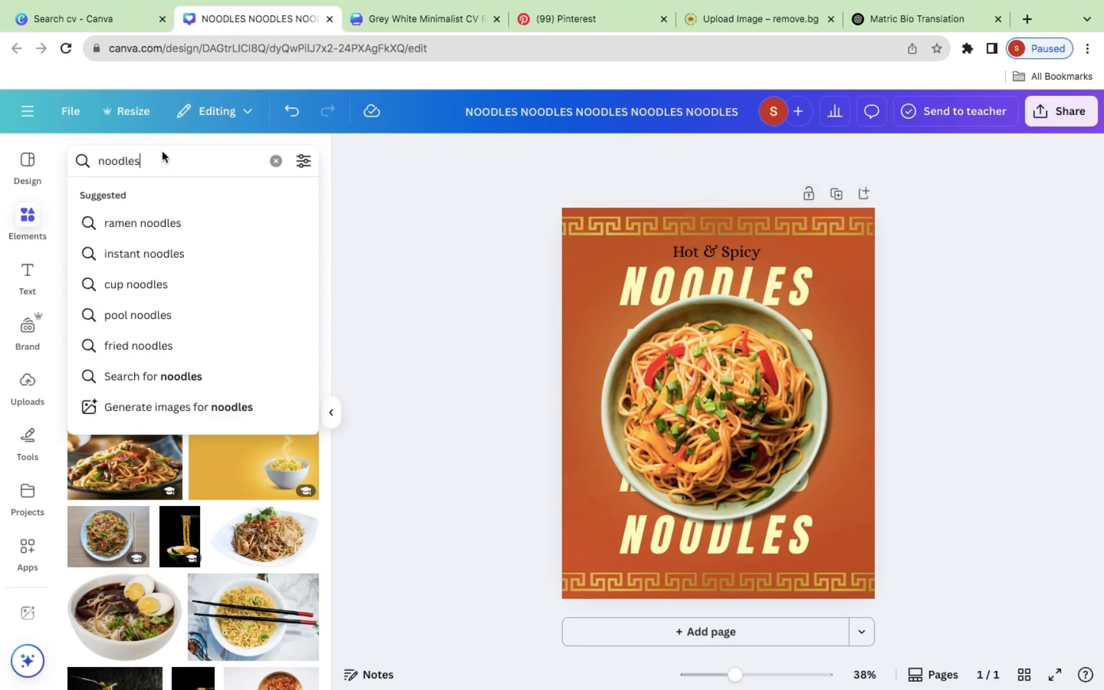
Clear the "noodles" element search and search for "mint".
key(BackSpace)
key(BackSpace)
key(BackSpace)
key(BackSpace)
key(BackSpace)
key(BackSpace)
key(BackSpace)
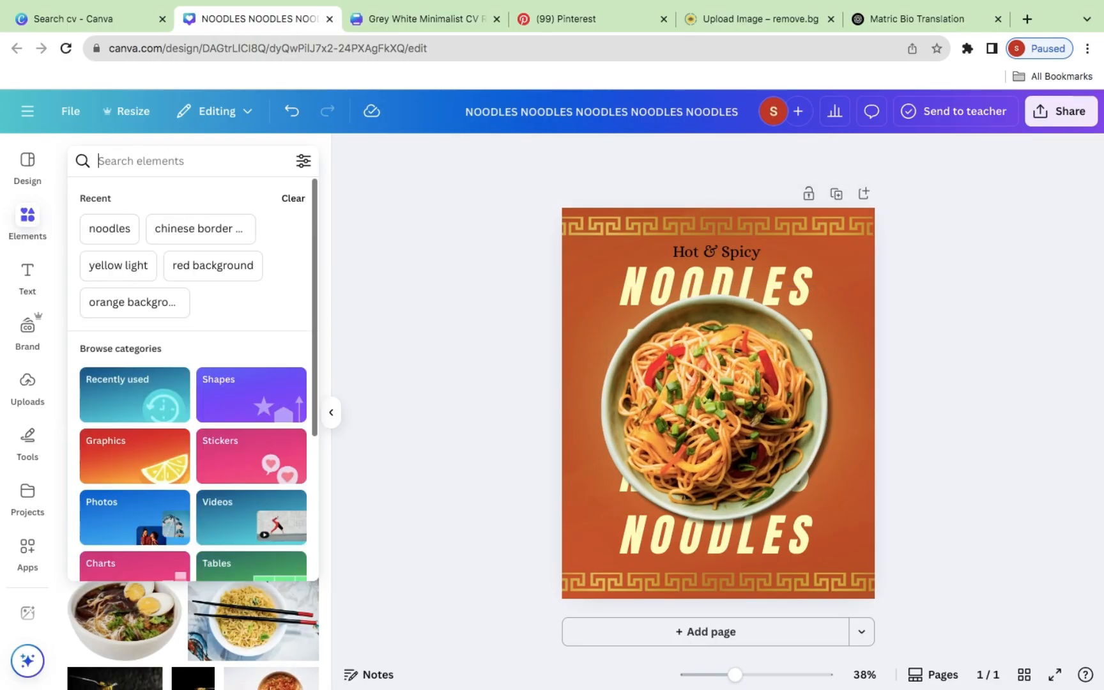
text(mint)
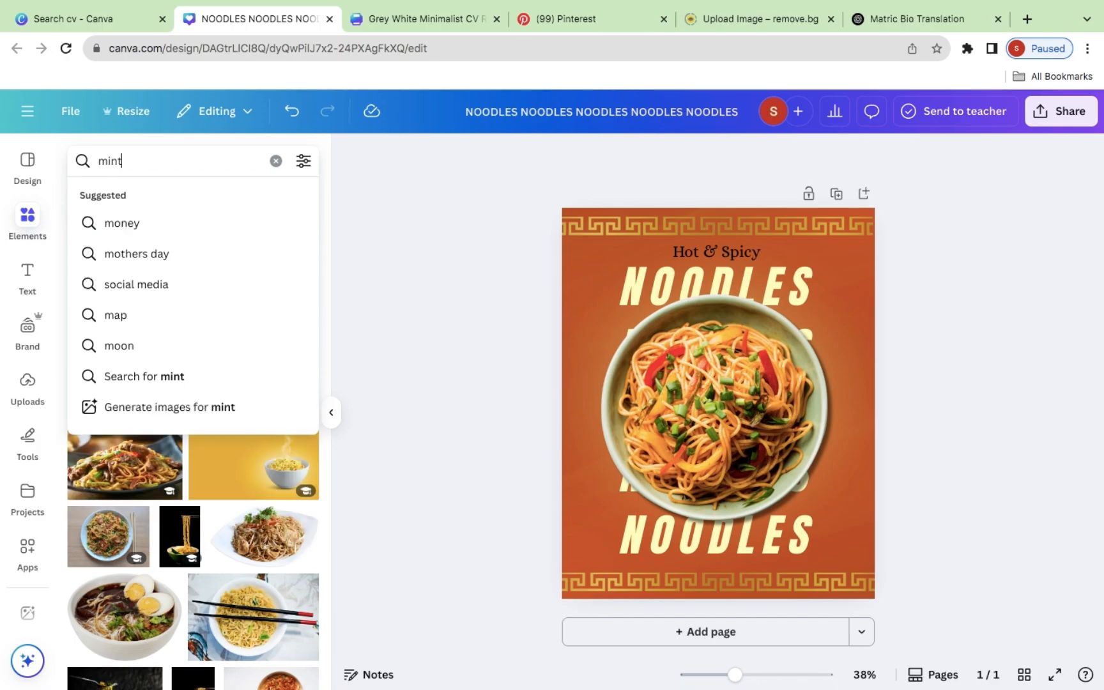
key(Return)
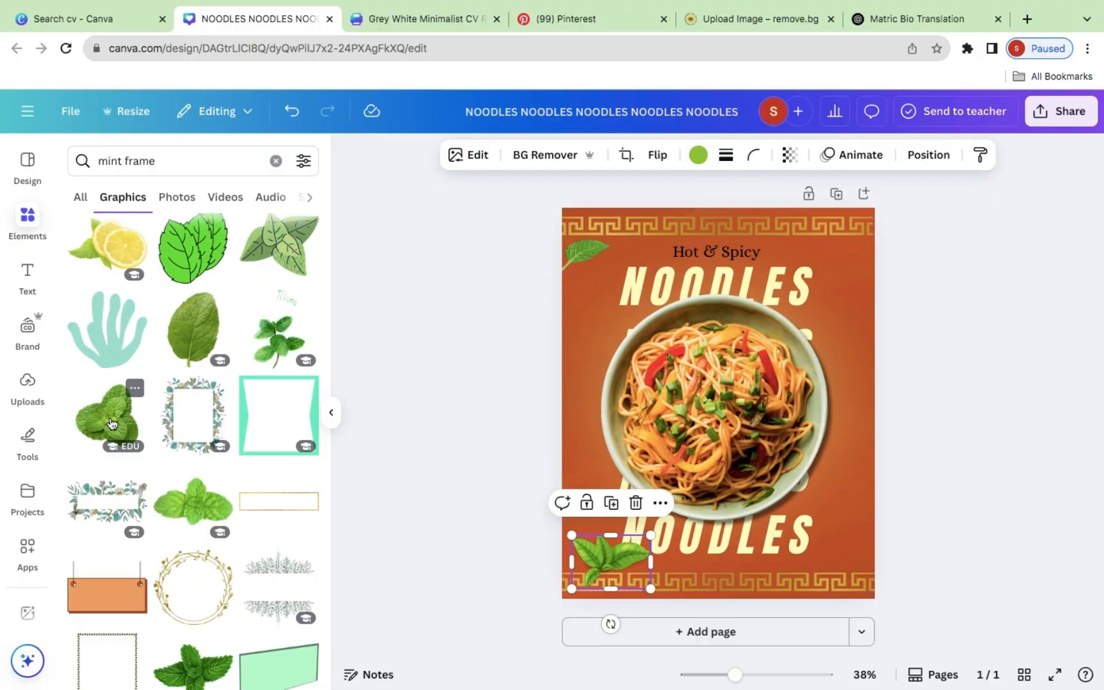
Add mint leaf graphics at the middle of the page's right edge, its lower-right corner and its upper-right corner.
click(112, 423)
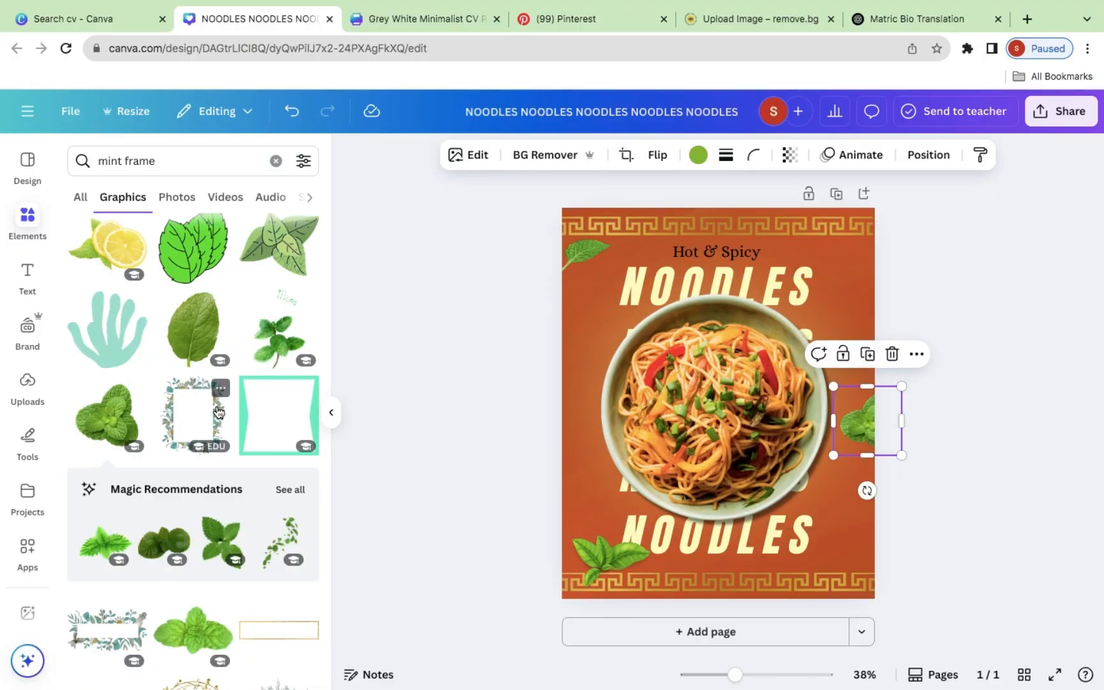
scroll(192, 409, up, 3)
drag(192, 421, 873, 638)
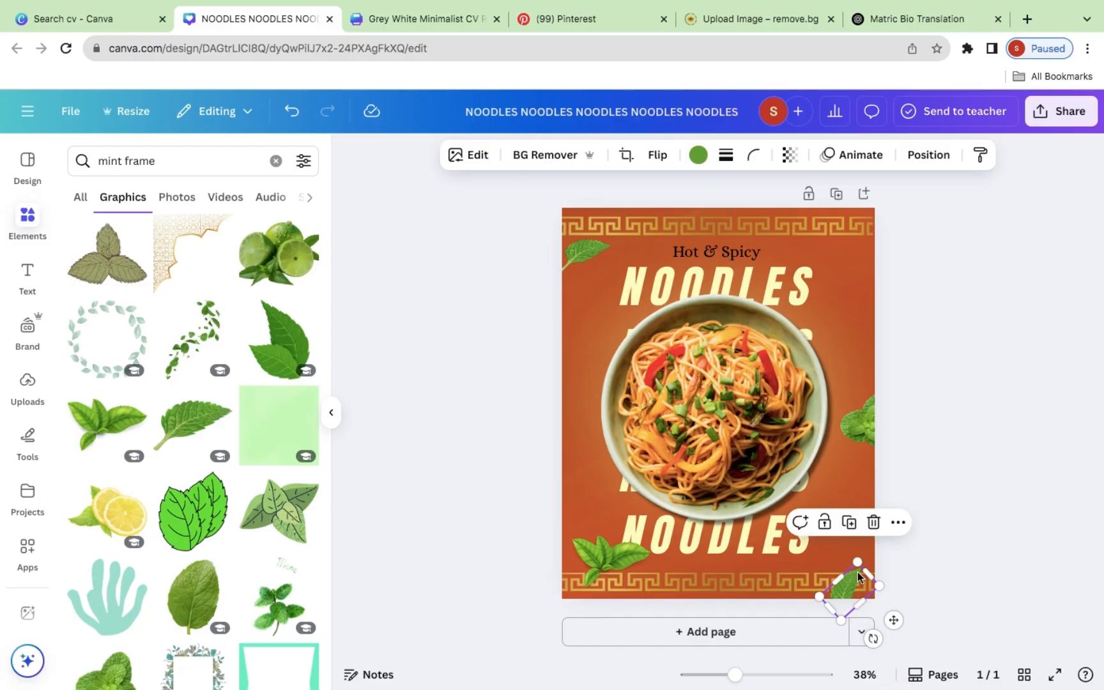
drag(858, 561, 854, 252)
click(952, 423)
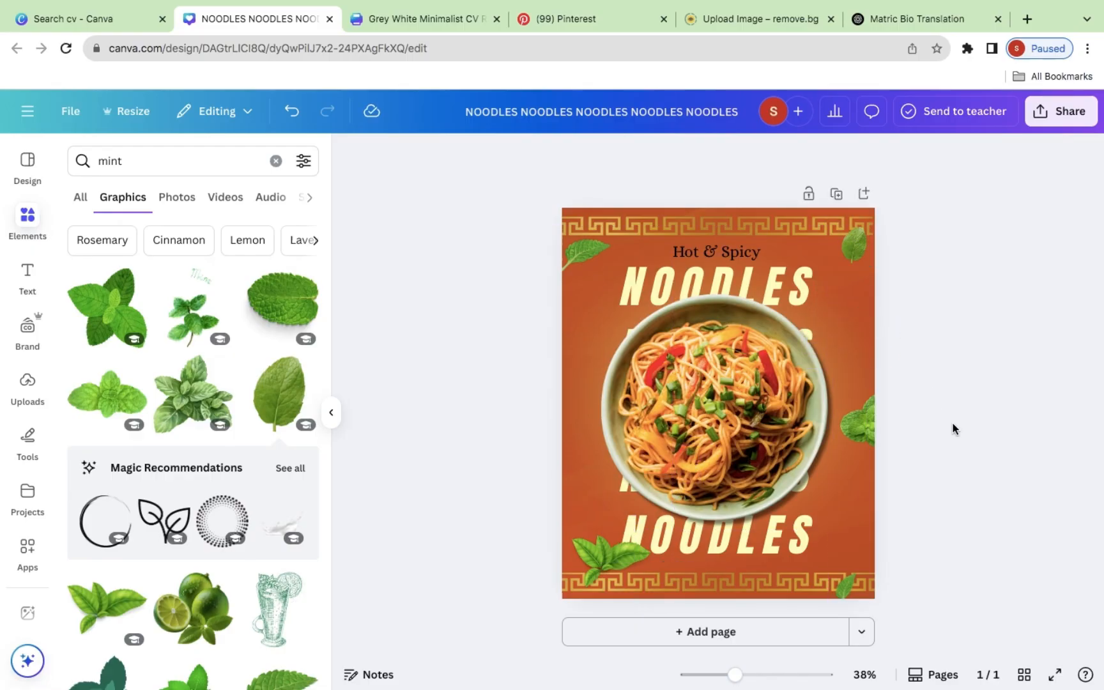
Download the finished design as a PNG at 1,080 × 1,350 px.
click(1049, 117)
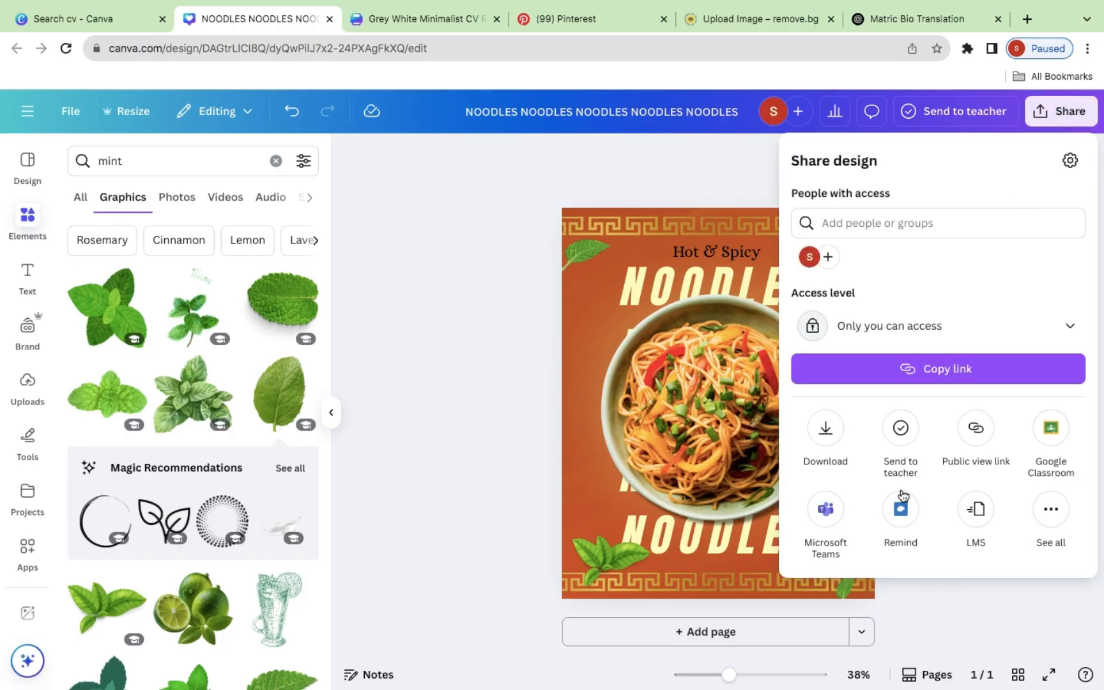
click(822, 426)
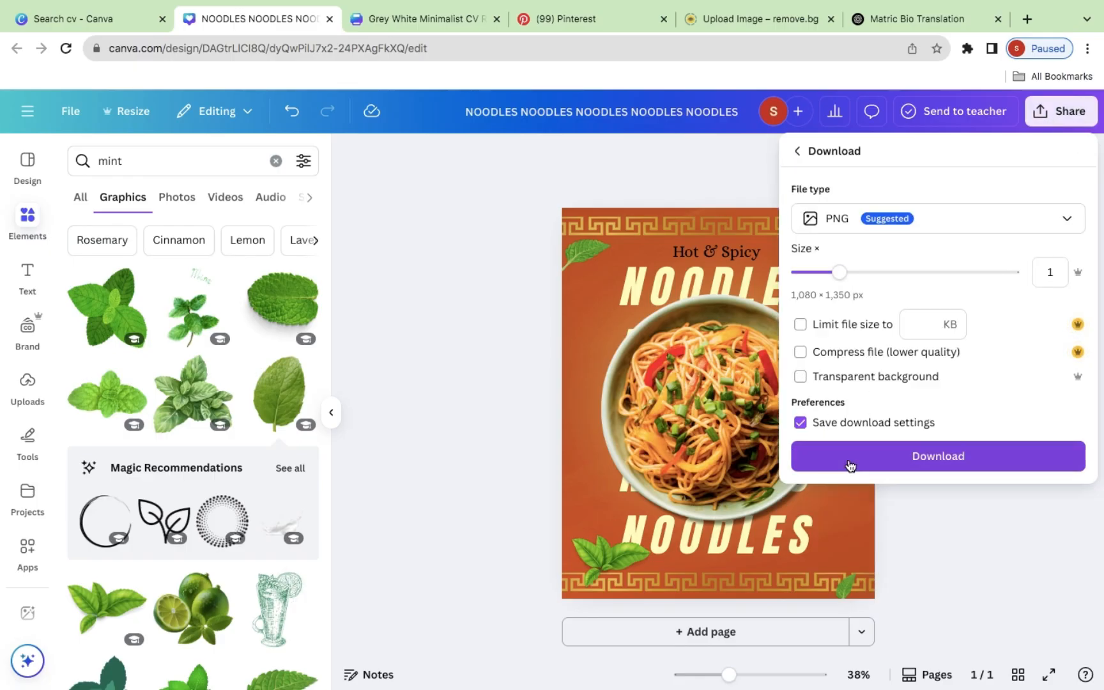
click(824, 456)
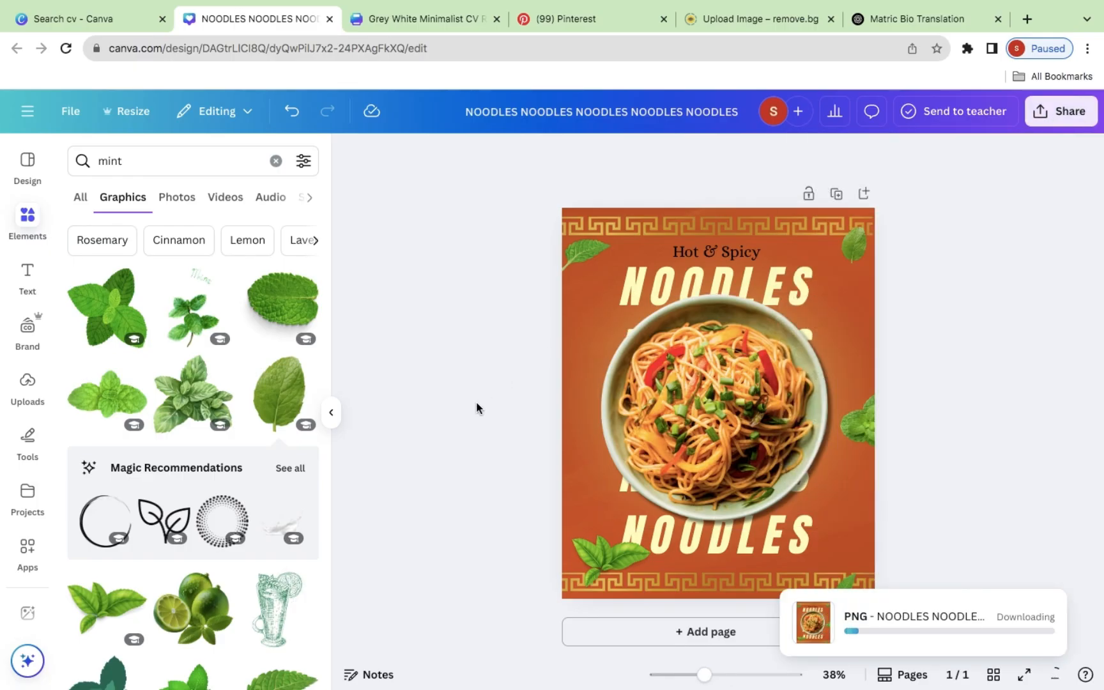